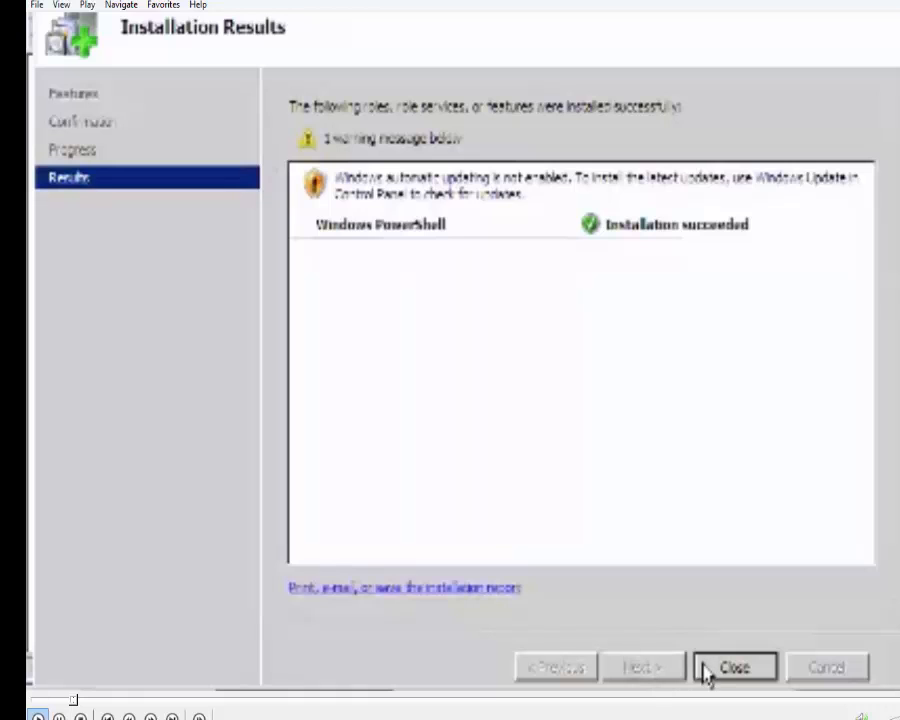
Close the PowerShell installation wizard and start the Add Roles Wizard from Server Manager's Roles.
left_click(706, 670)
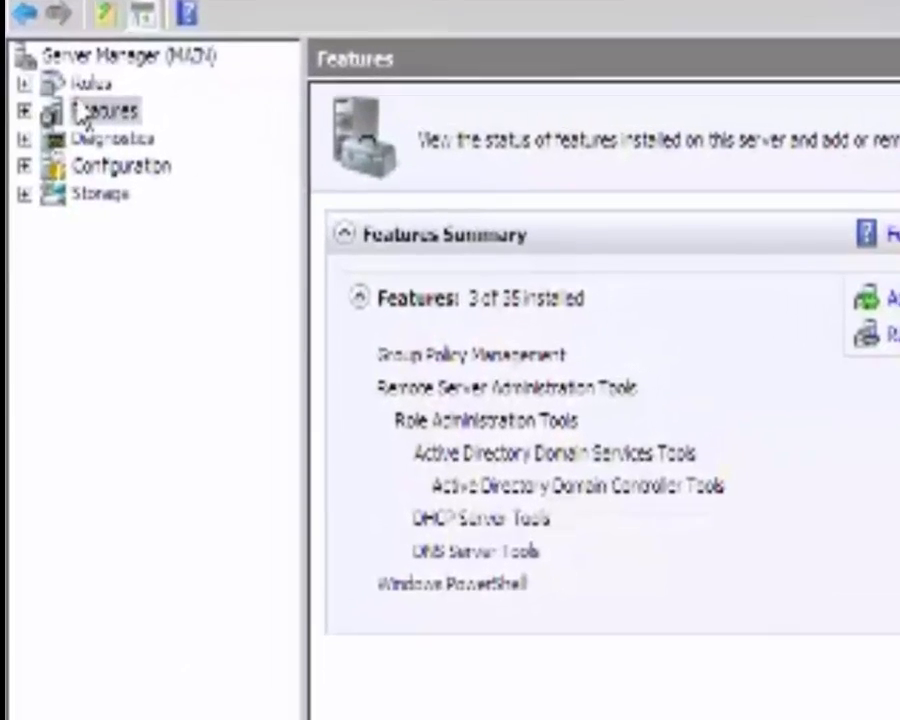
left_click(90, 84)
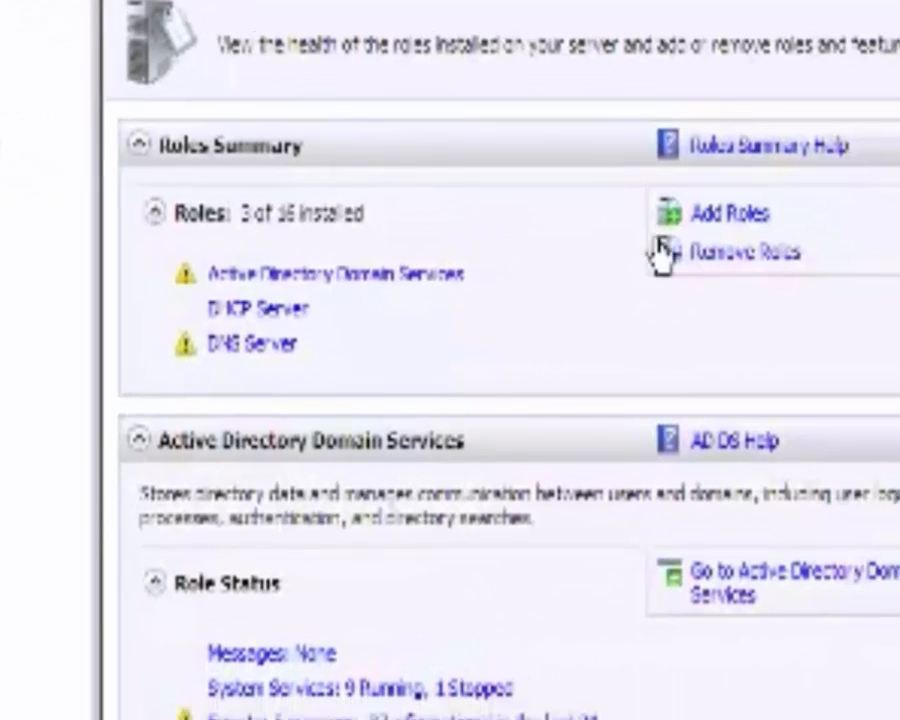
left_click(727, 218)
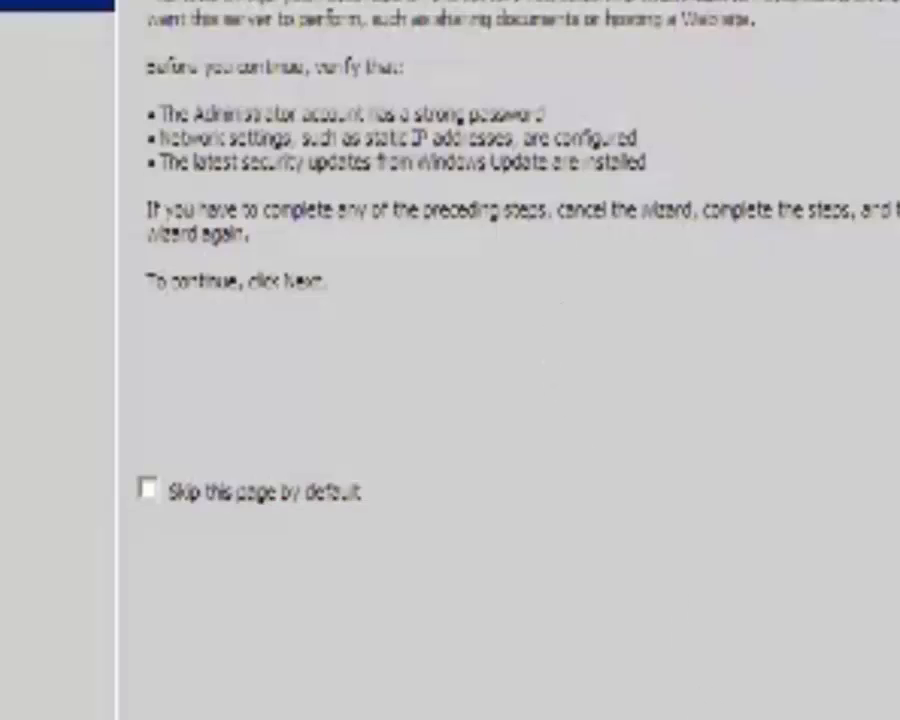
Select Web Server (IIS) with its required features and advance to its Role Services page.
left_click(672, 717)
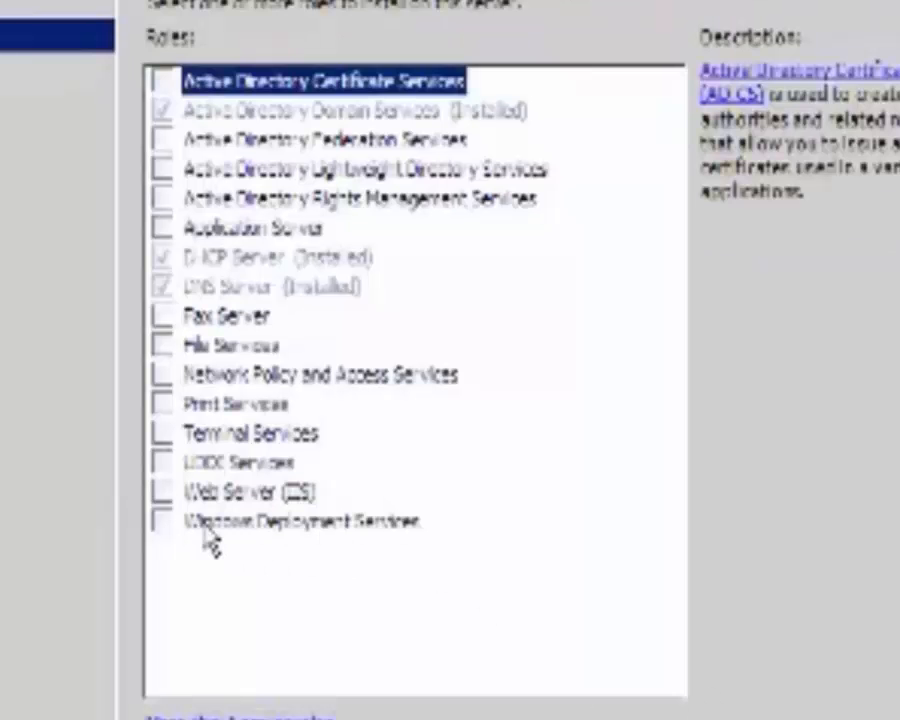
left_click(161, 493)
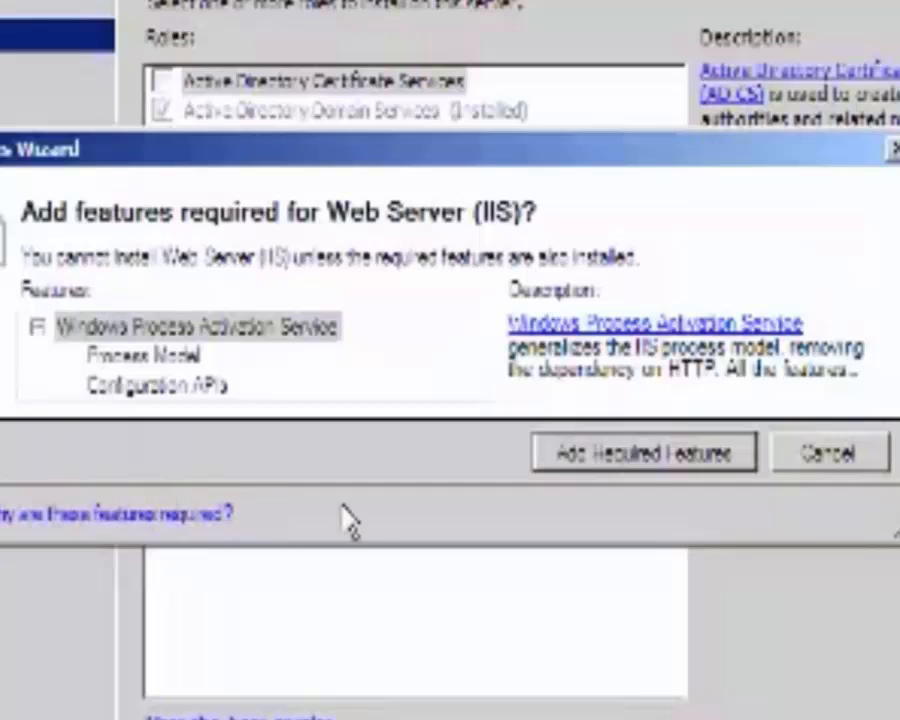
left_click(585, 468)
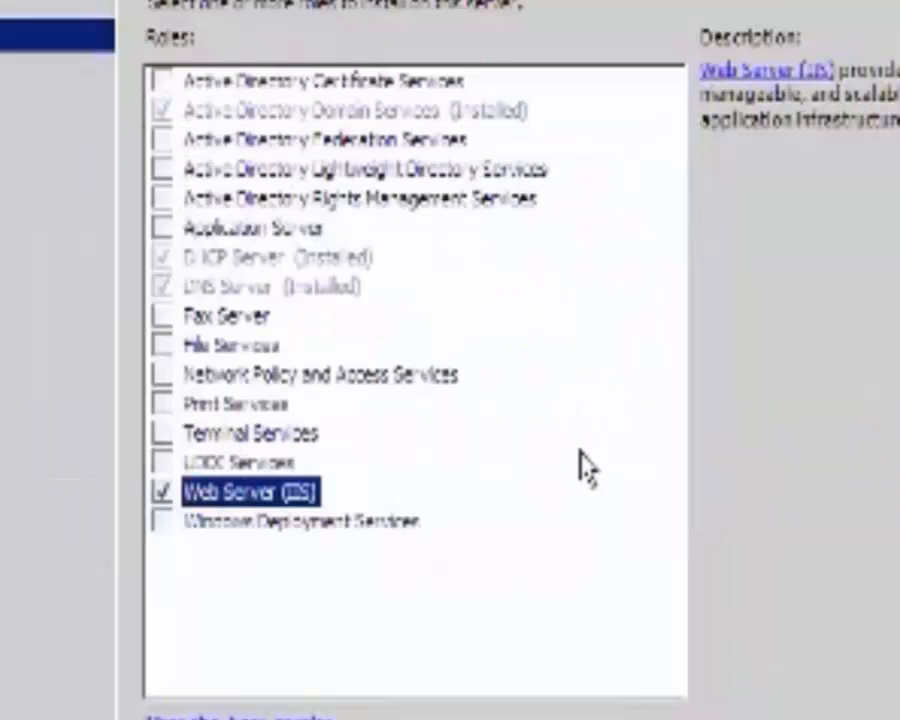
key("alt+n")
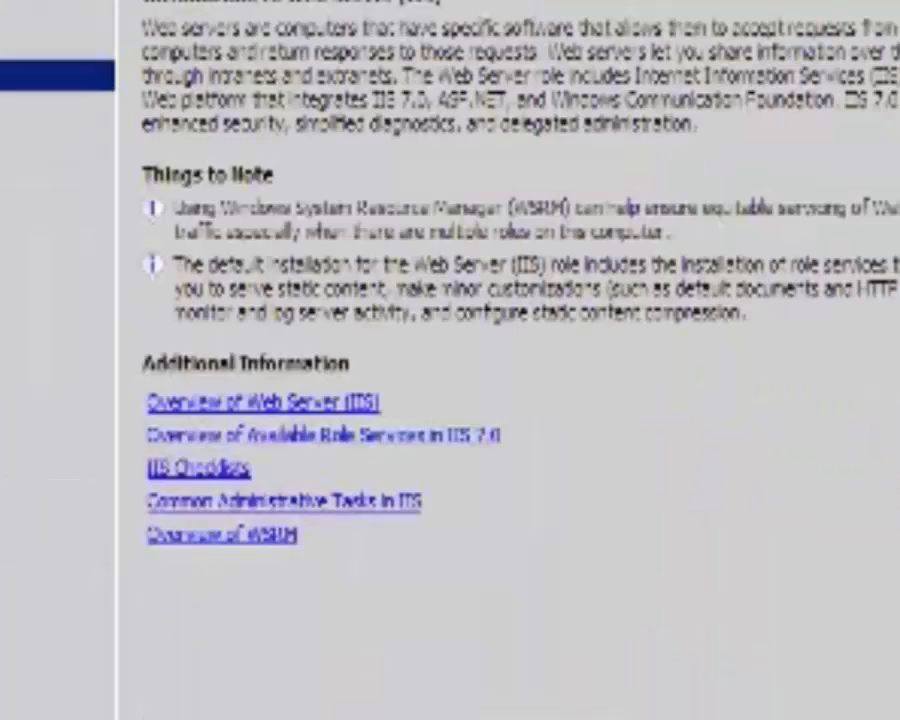
key("alt+n")
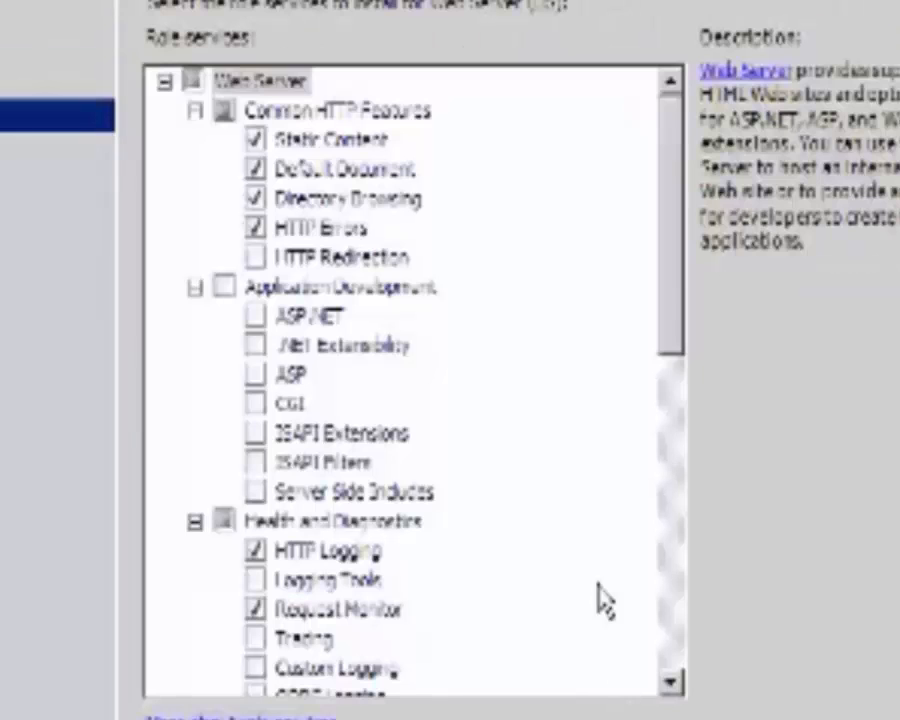
Check Basic, Windows and Digest Authentication, Dynamic Content Compression and IIS 6 Management Compatibility.
left_click_drag(675, 312, 620, 470)
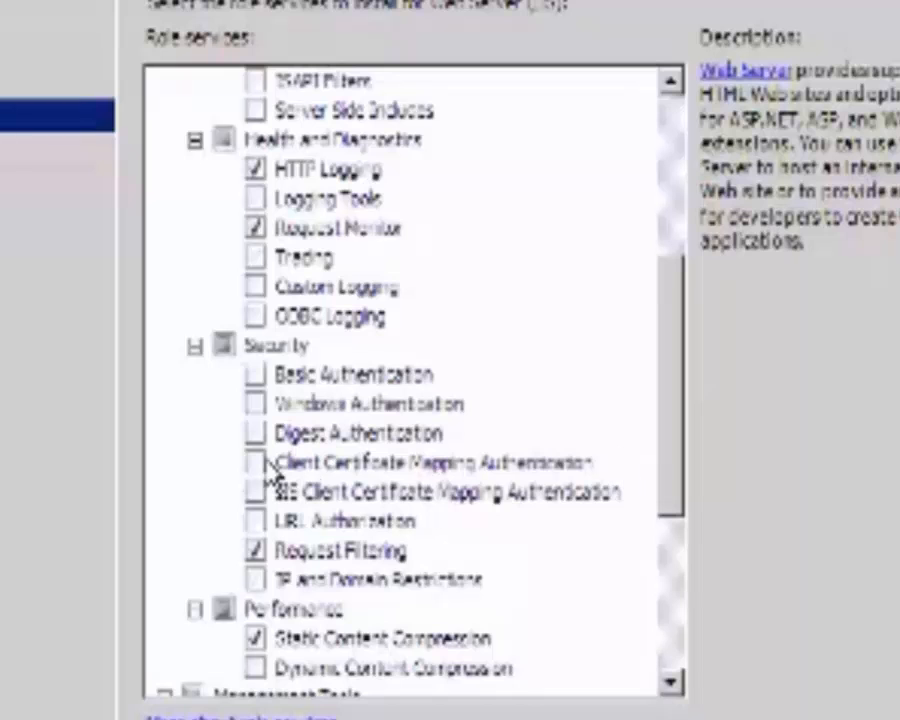
left_click(258, 376)
left_click(258, 405)
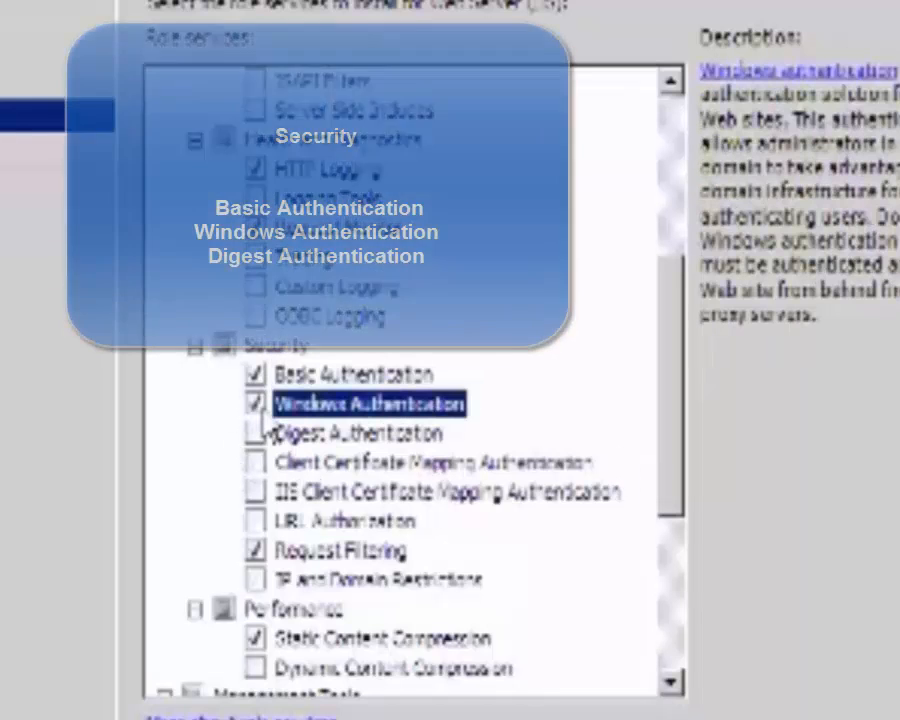
left_click(258, 433)
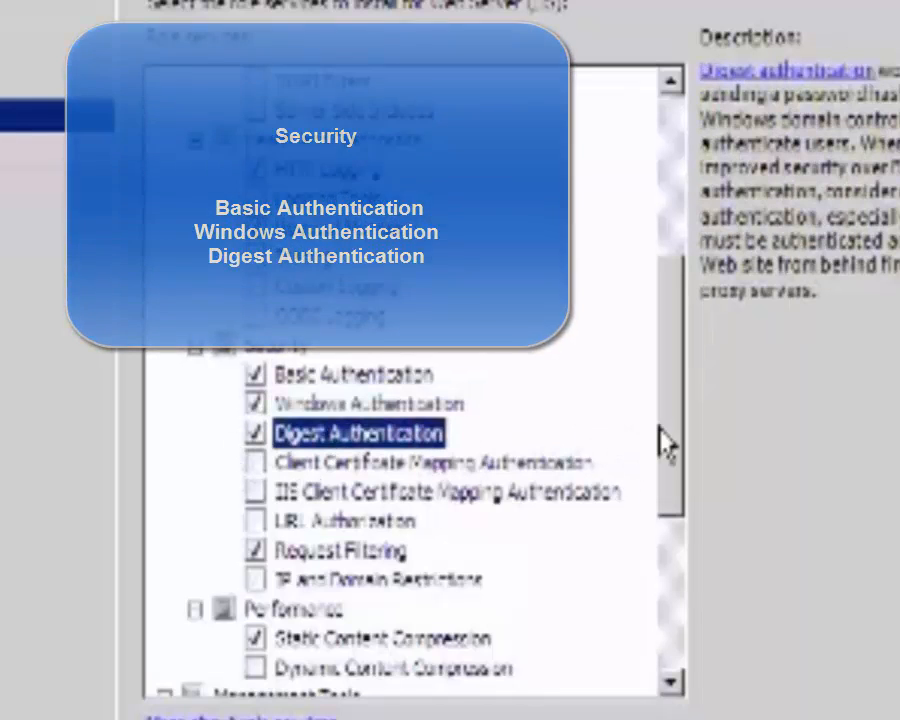
left_click_drag(667, 438, 668, 570)
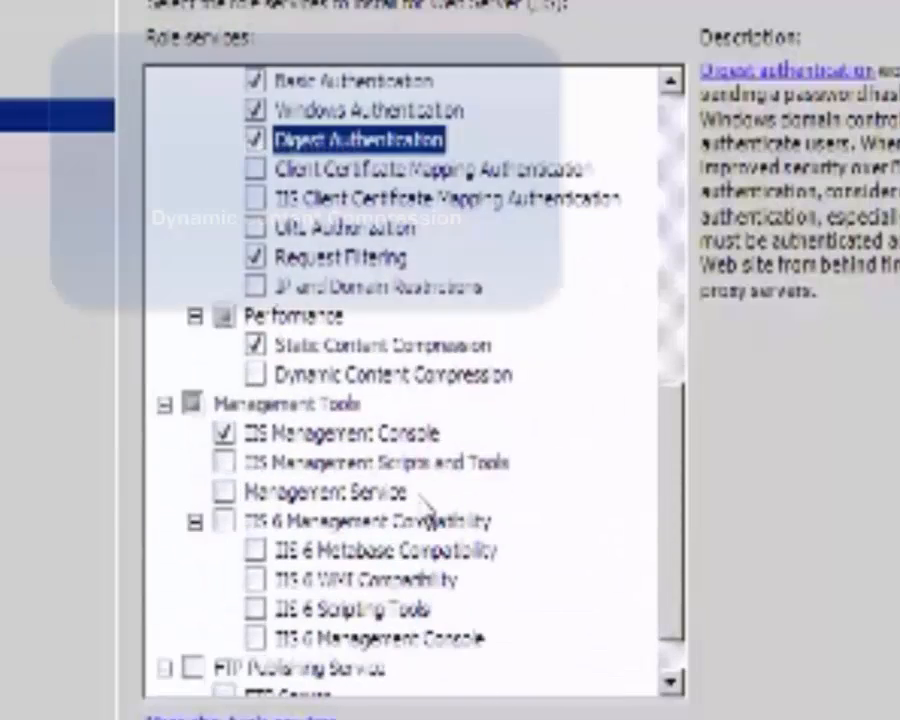
left_click(257, 374)
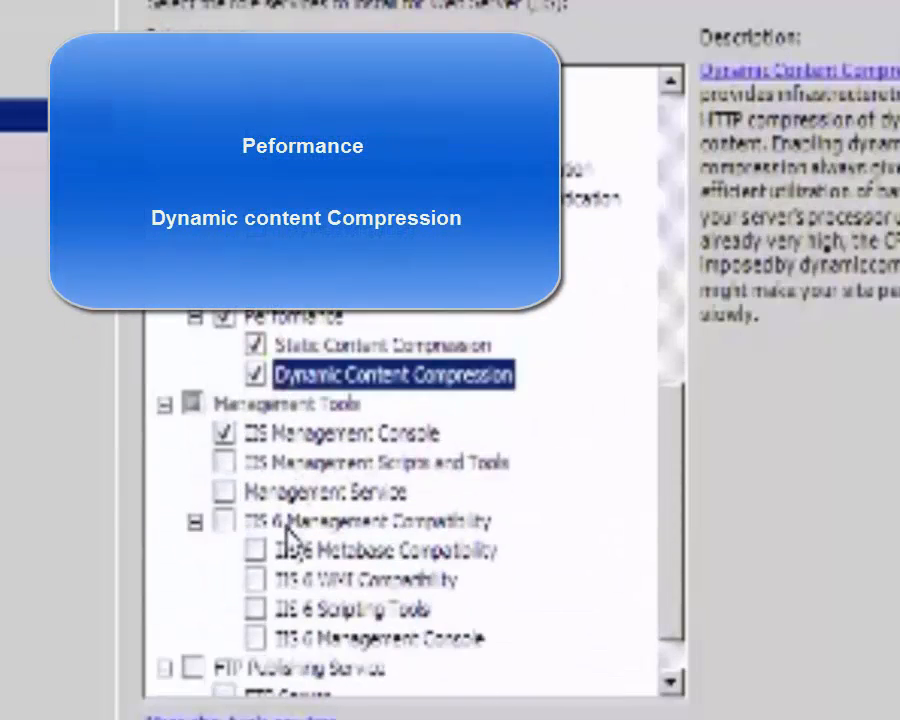
left_click(225, 521)
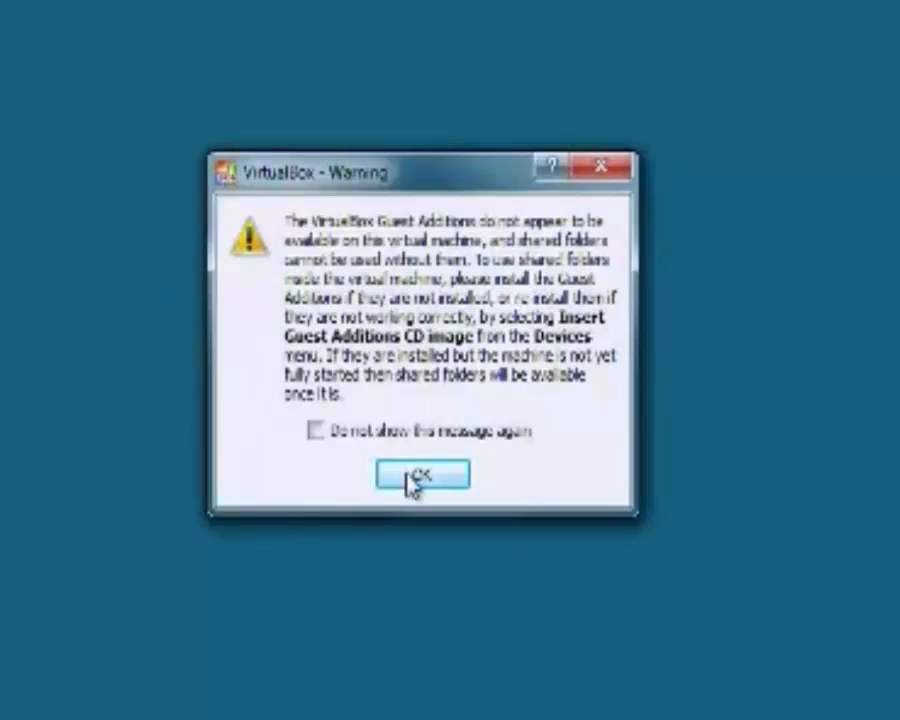
Dismiss the Guest Additions warning, then close the Web Server results and Server Manager.
left_click(412, 476)
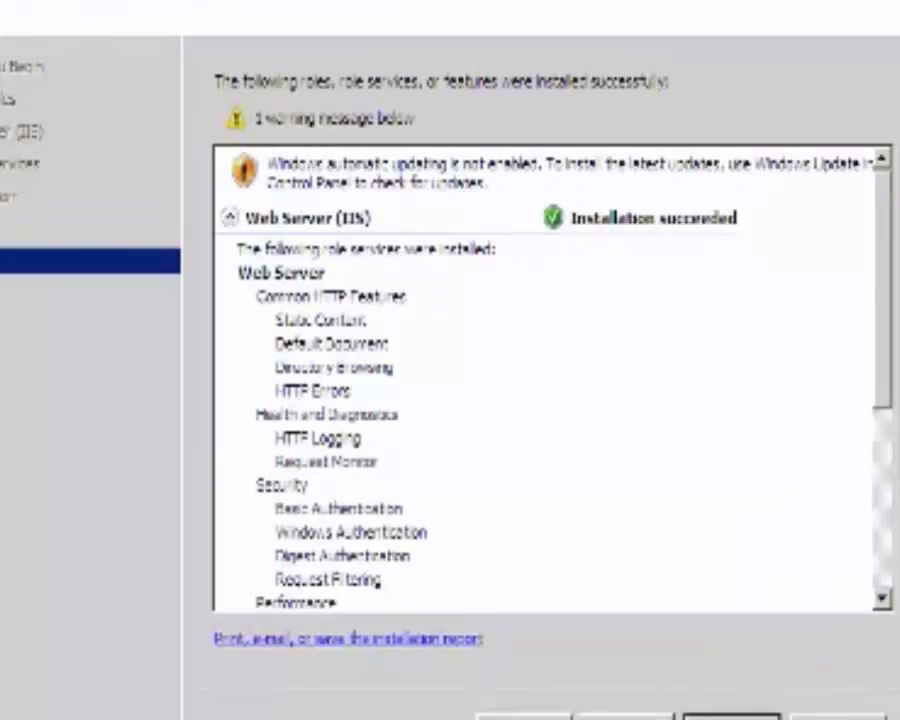
left_click(731, 717)
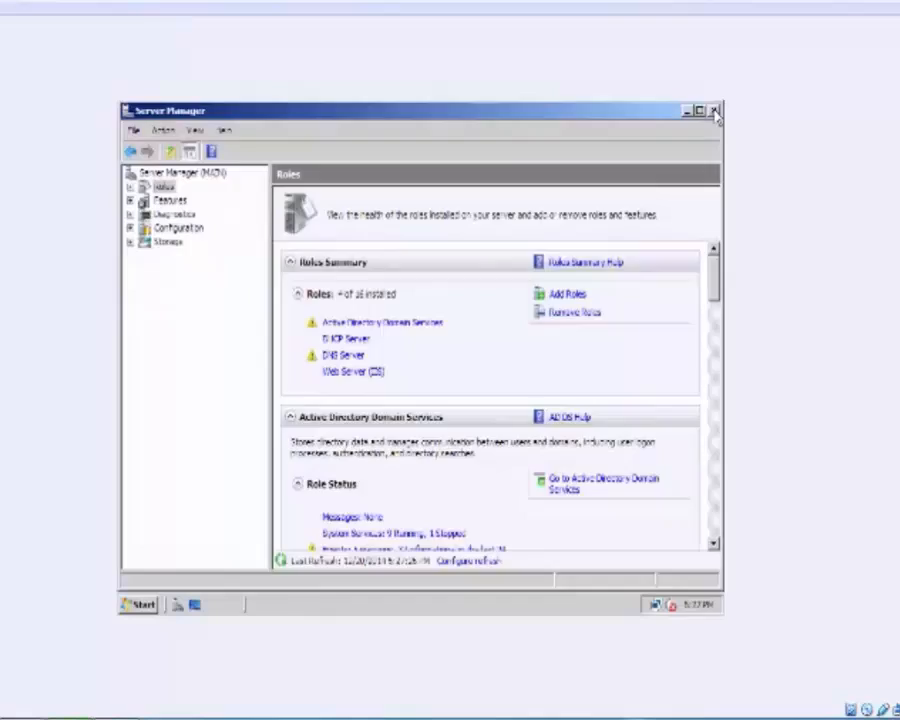
left_click(715, 111)
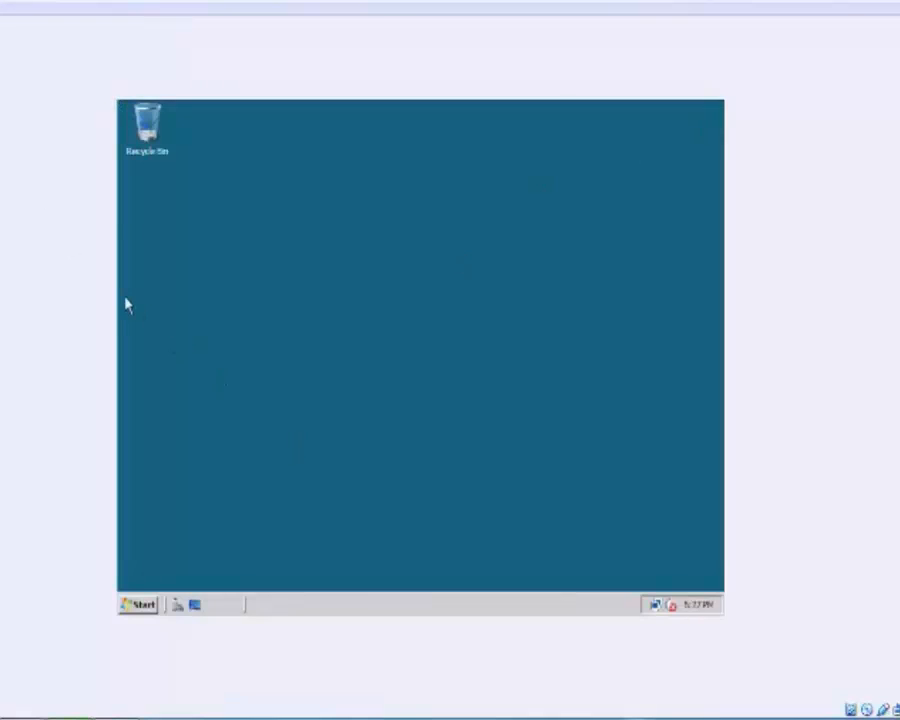
Attempt shared folders, dismiss the Guest Additions warning, then attach the host USB drive via Devices.
left_click(2, 8)
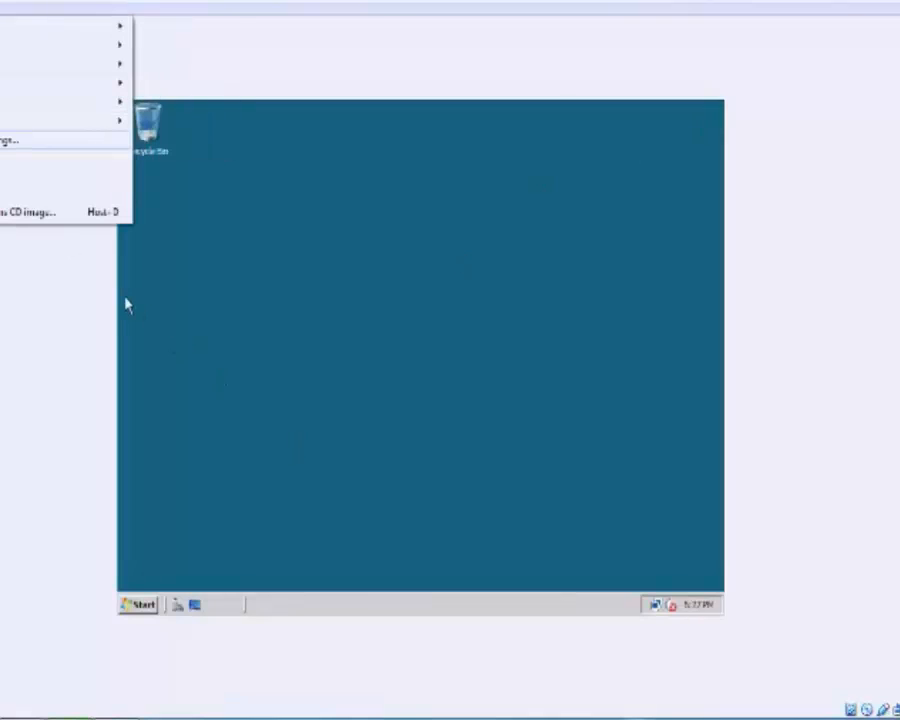
left_click(4, 140)
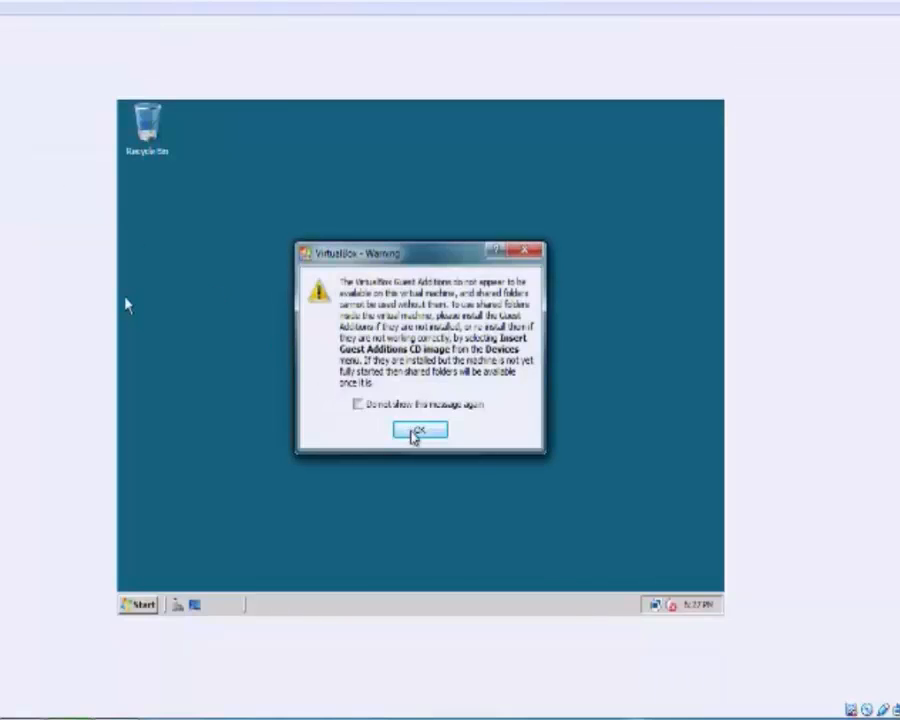
left_click(414, 433)
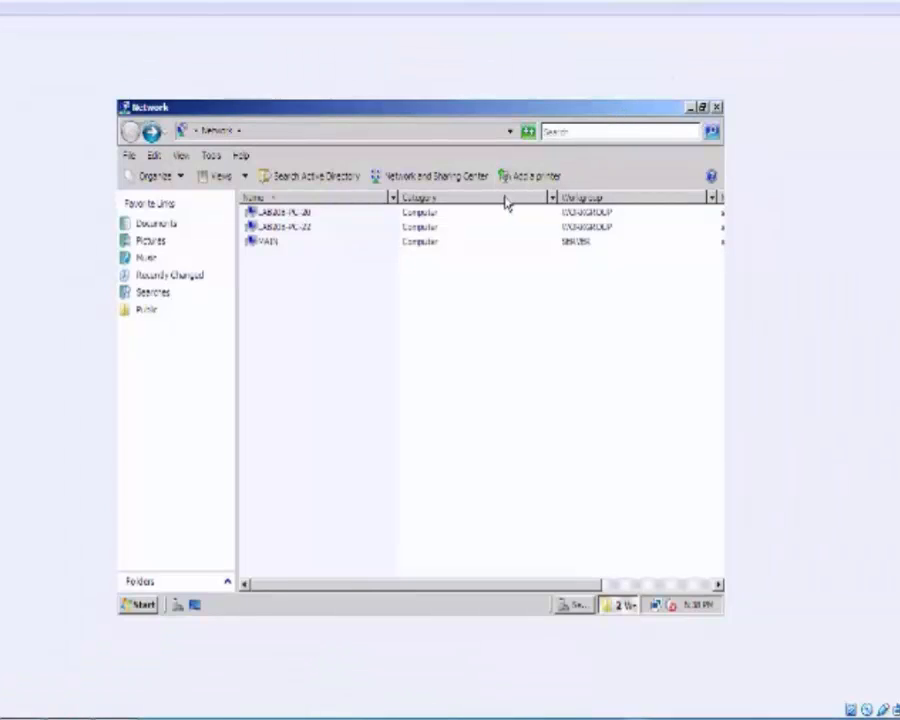
left_click(2, 8)
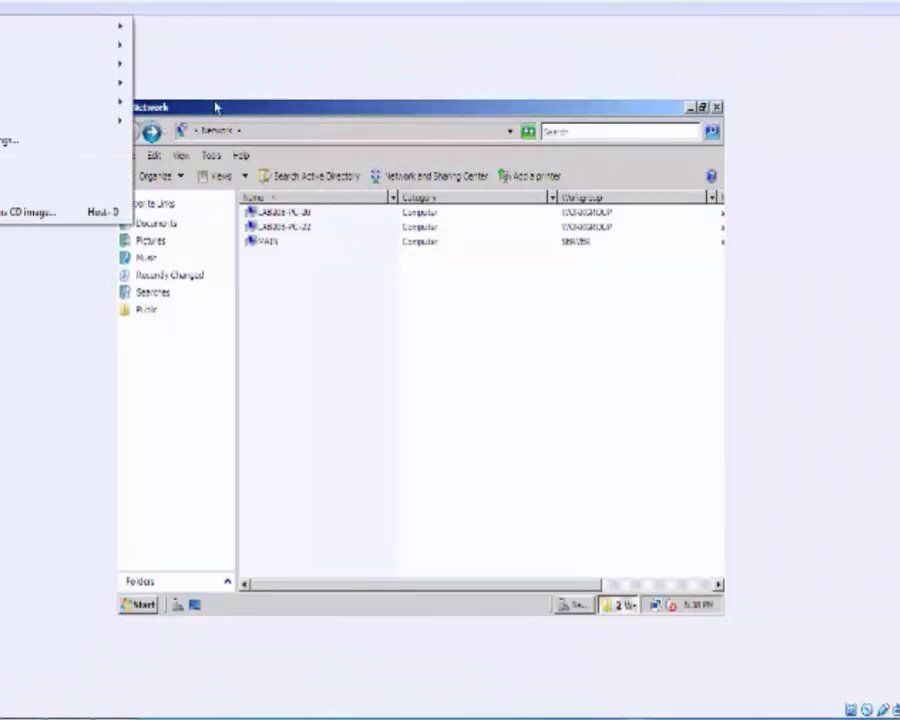
mouse_move(60, 27)
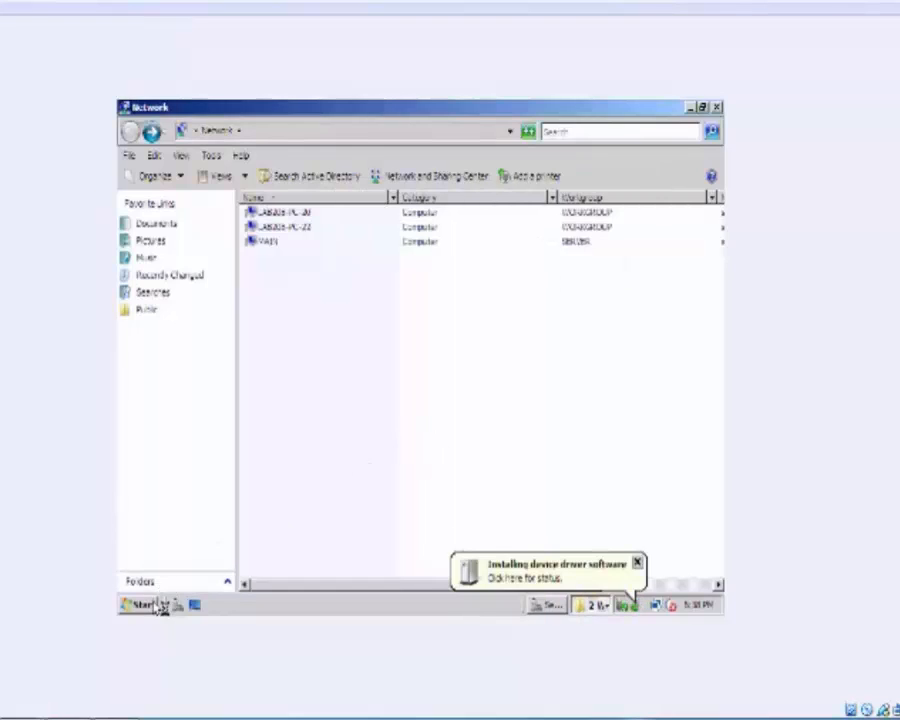
Browse drive HD-PCFU3 (E:) through operating system platforms to Exchange and run setup.exe.
left_click(154, 605)
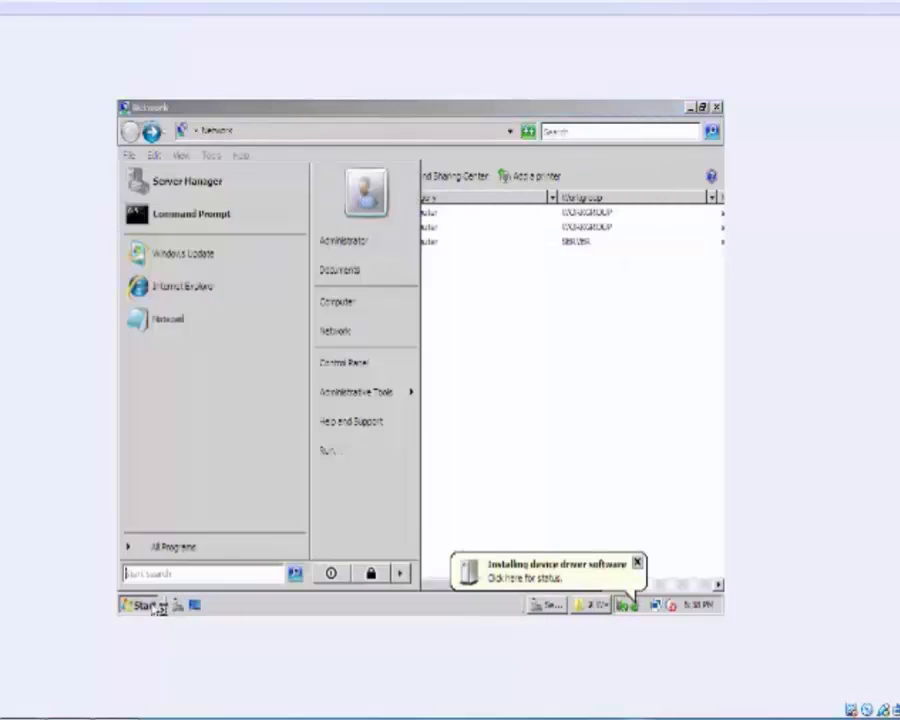
left_click(380, 314)
double_click(290, 283)
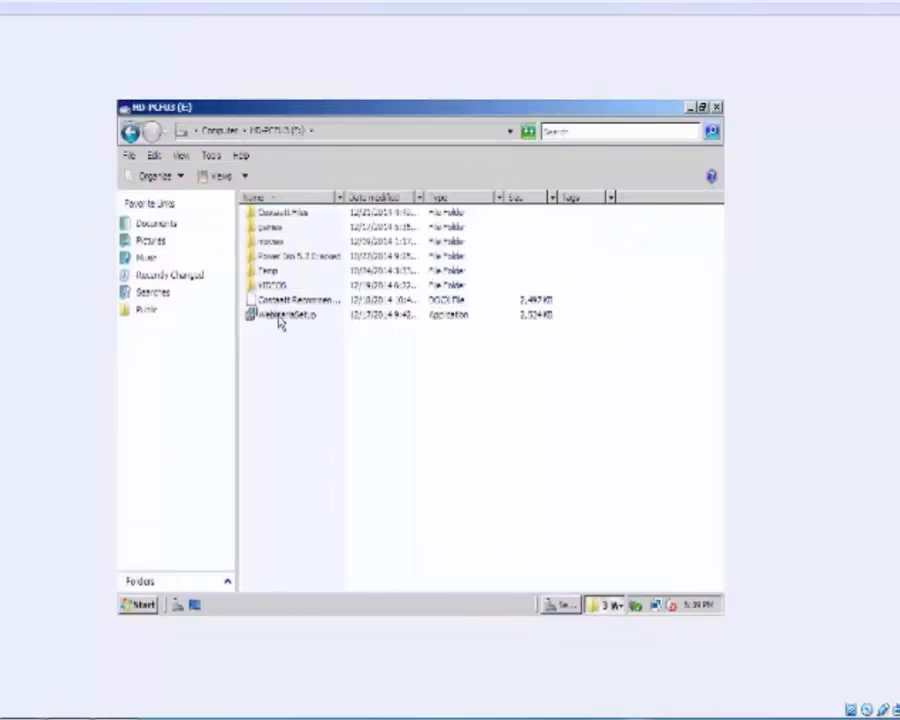
mouse_move(190, 717)
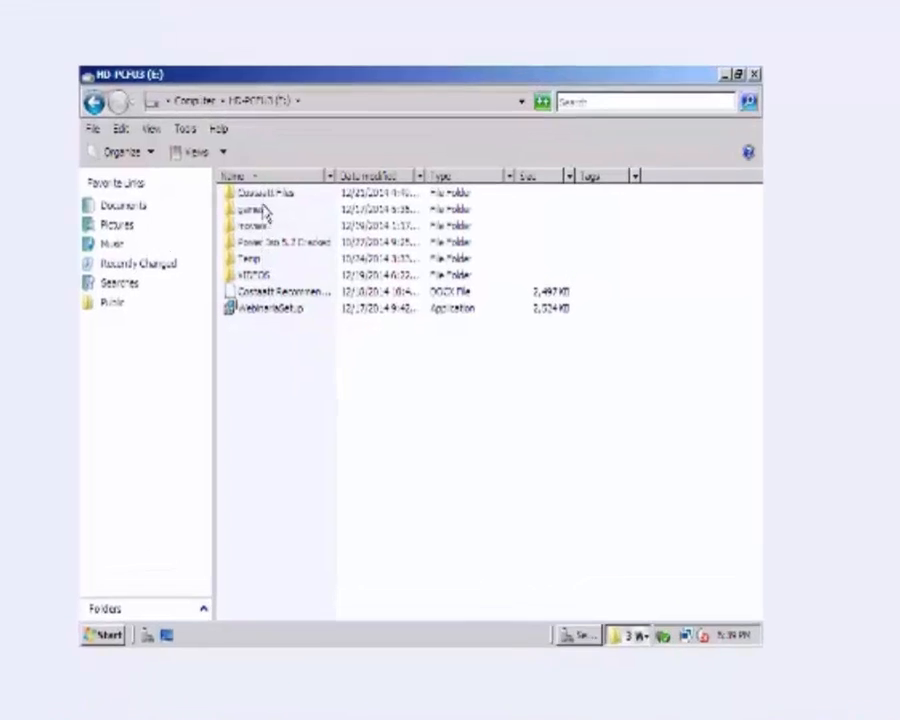
double_click(266, 194)
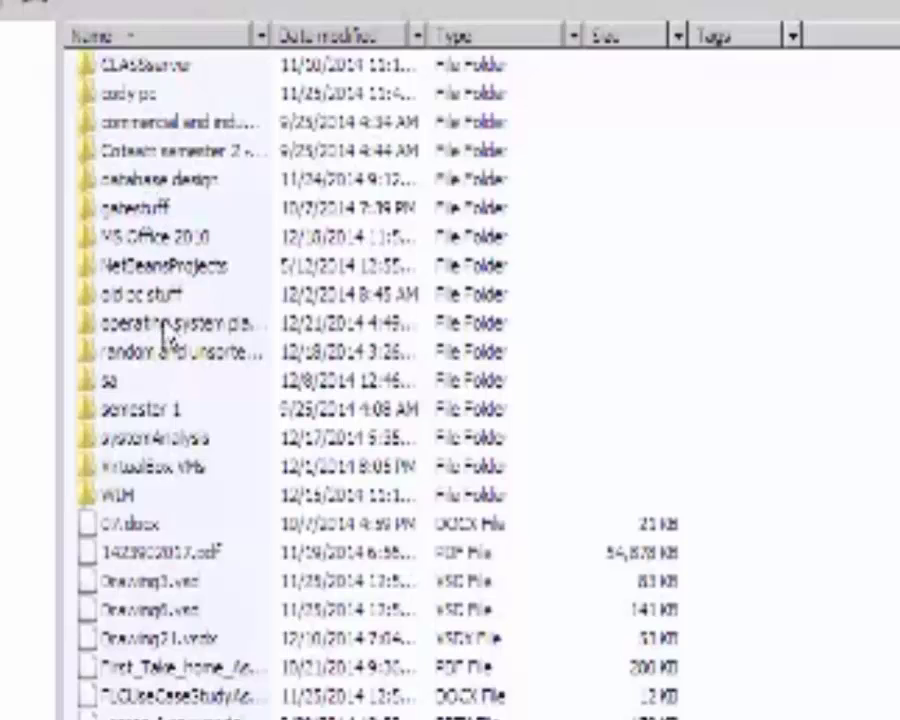
double_click(165, 328)
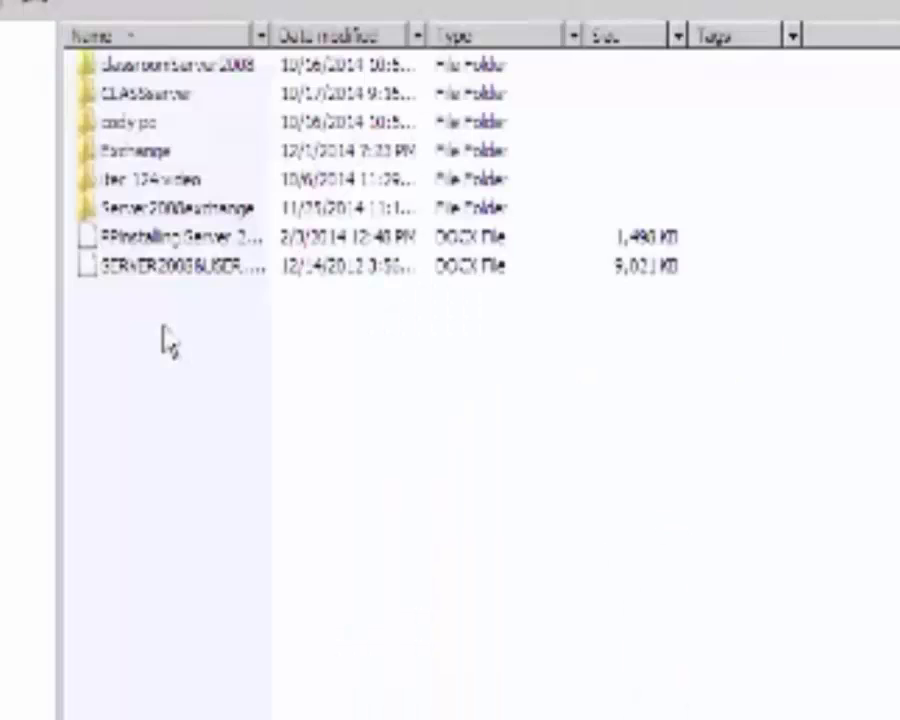
left_click(160, 210)
double_click(148, 152)
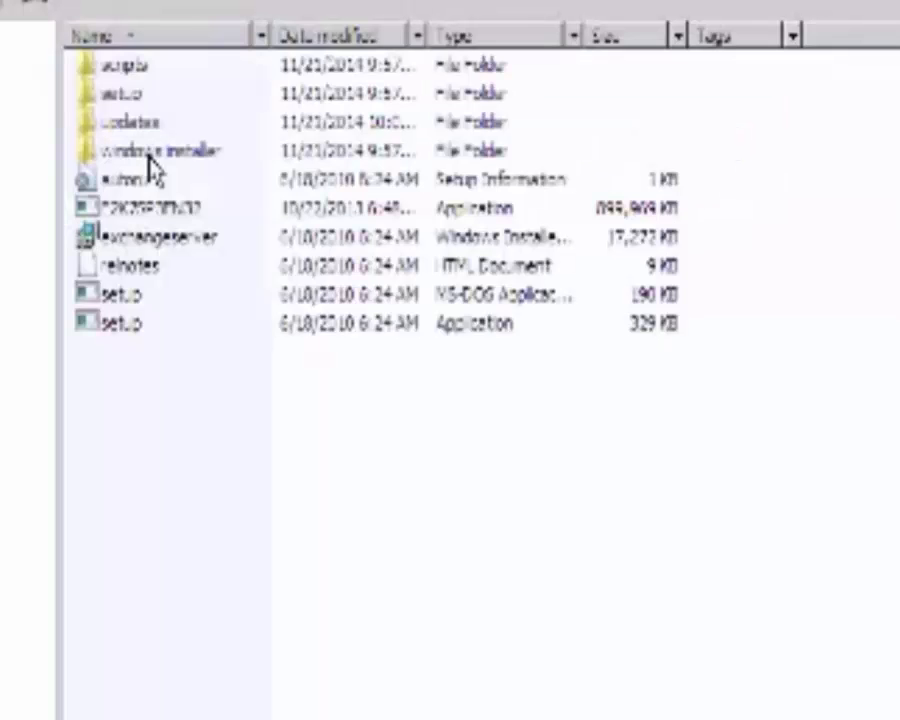
double_click(152, 325)
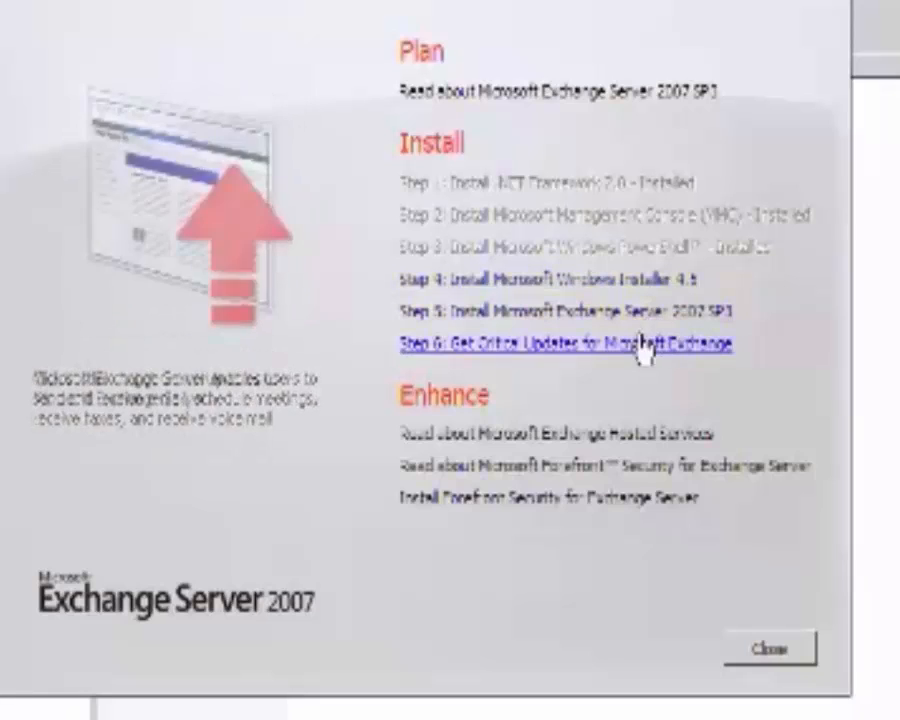
Run the Windows6.0-KB942288 update package from the Exchange windows installer folder.
left_click(878, 290)
double_click(184, 121)
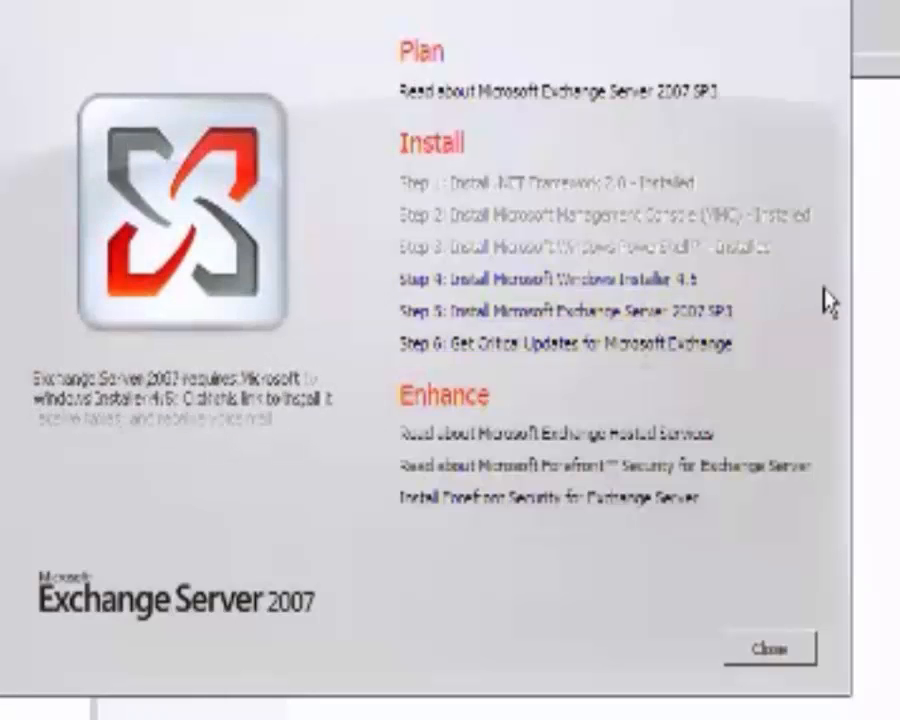
left_click(874, 300)
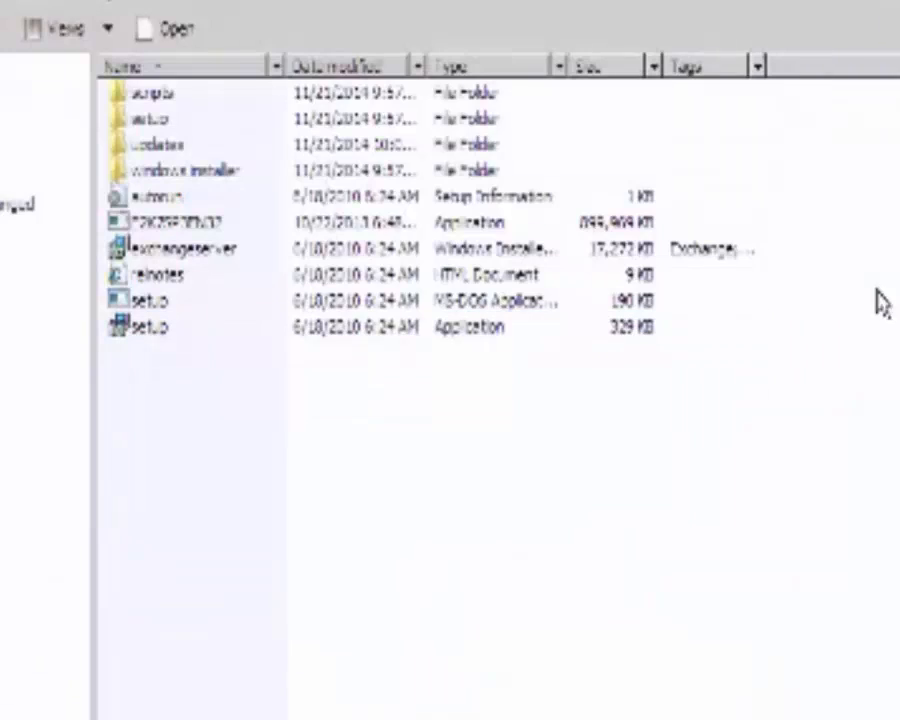
double_click(185, 119)
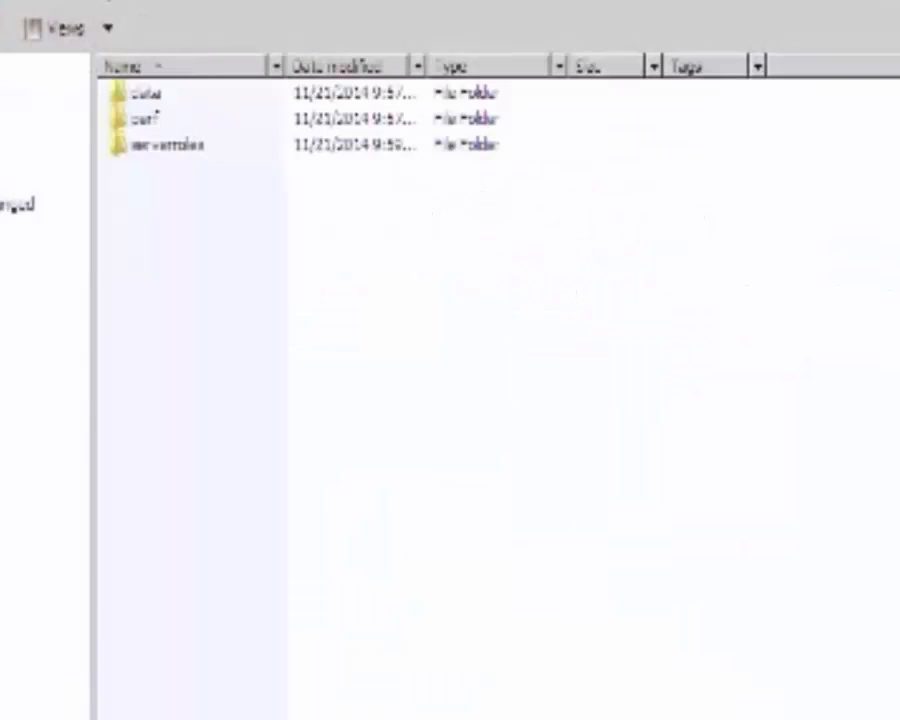
left_click(3, 3)
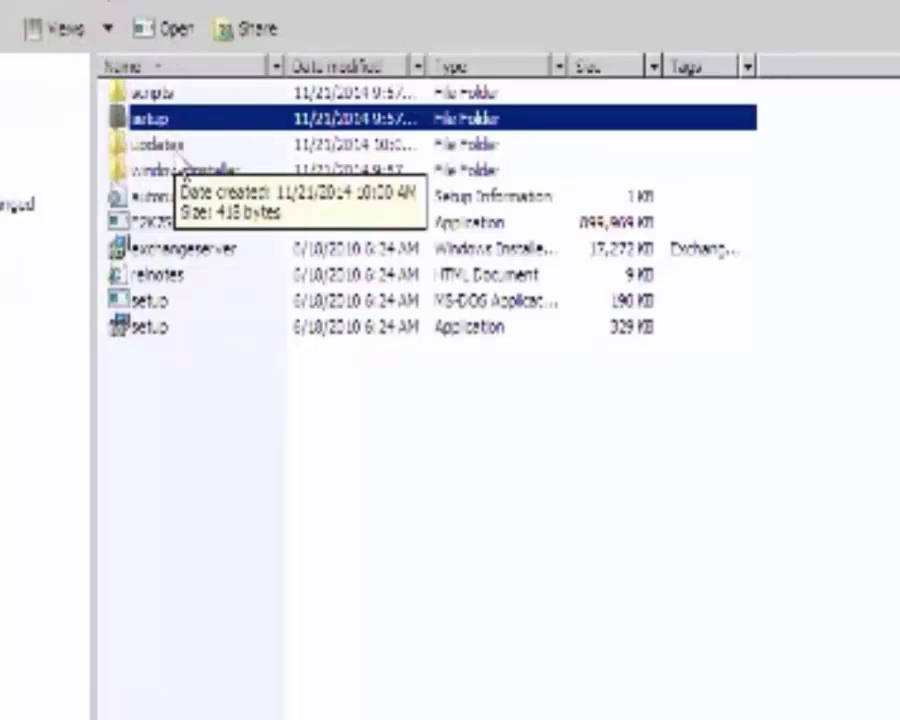
double_click(177, 172)
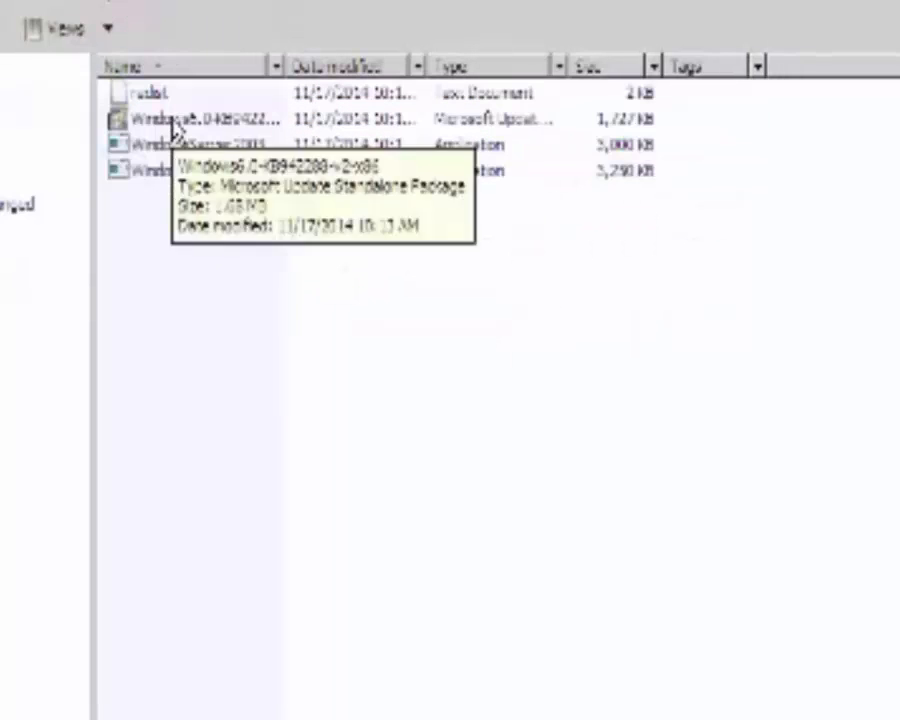
double_click(172, 121)
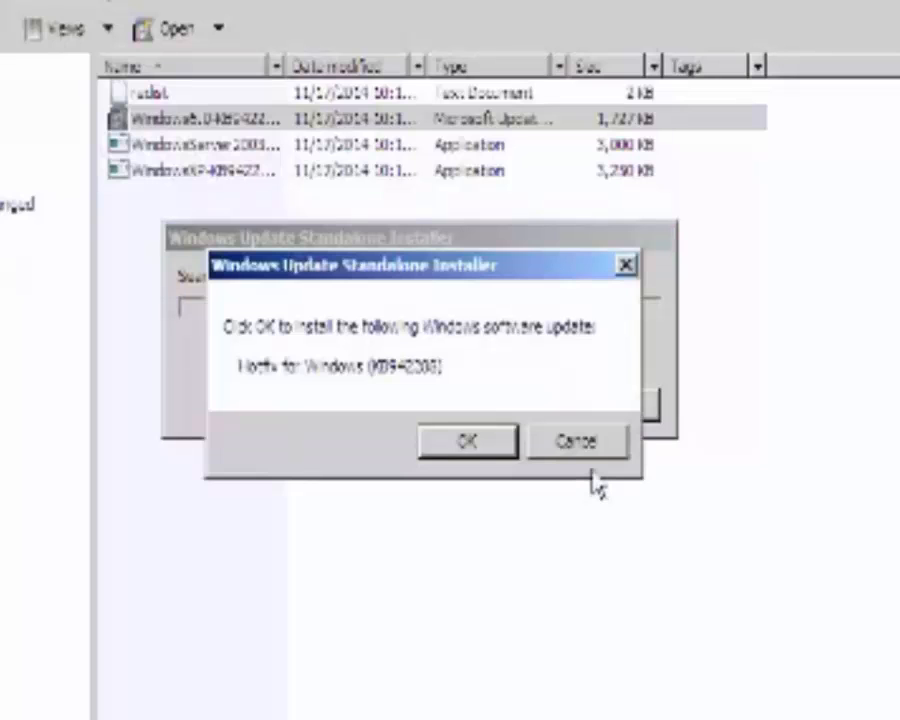
Install Hotfix KB942288 and restart the server.
left_click(466, 445)
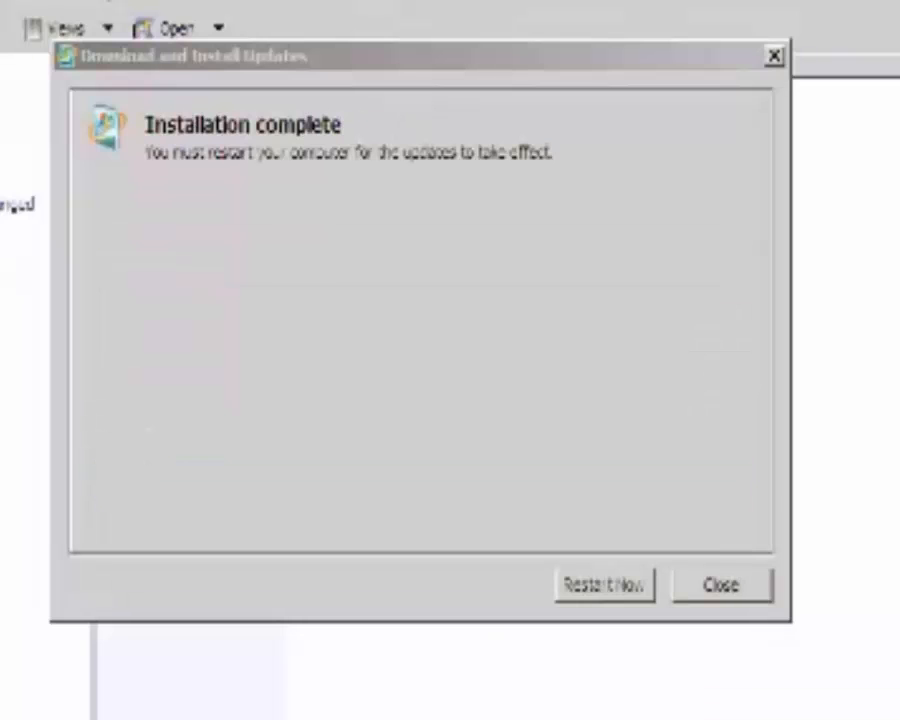
left_click(595, 590)
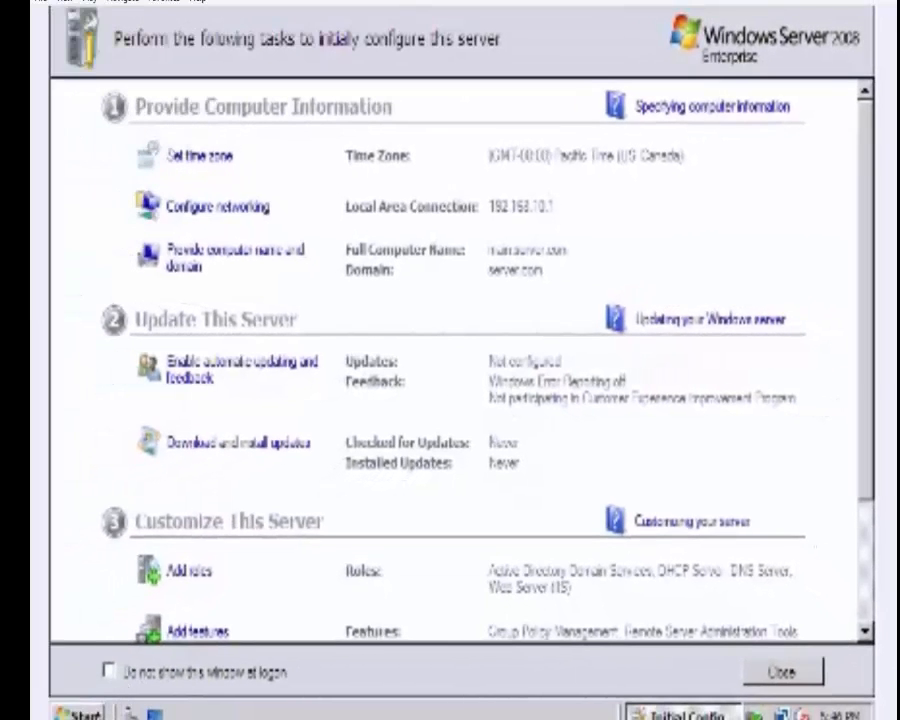
Go from Computer to drive E:, then the files folder, operating system platforms, and Exchange.
left_click(82, 713)
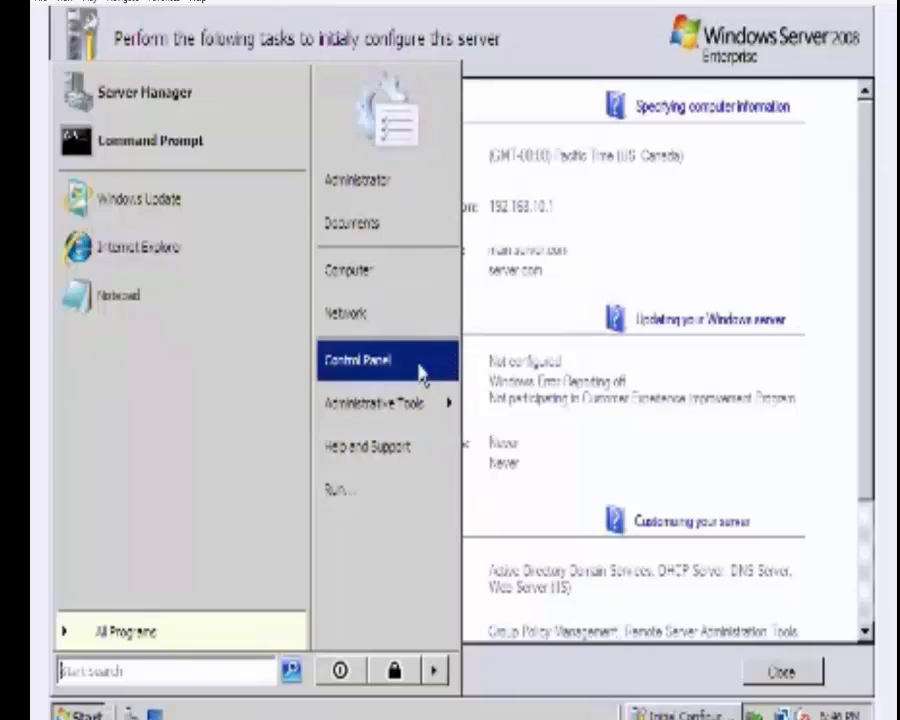
left_click(407, 279)
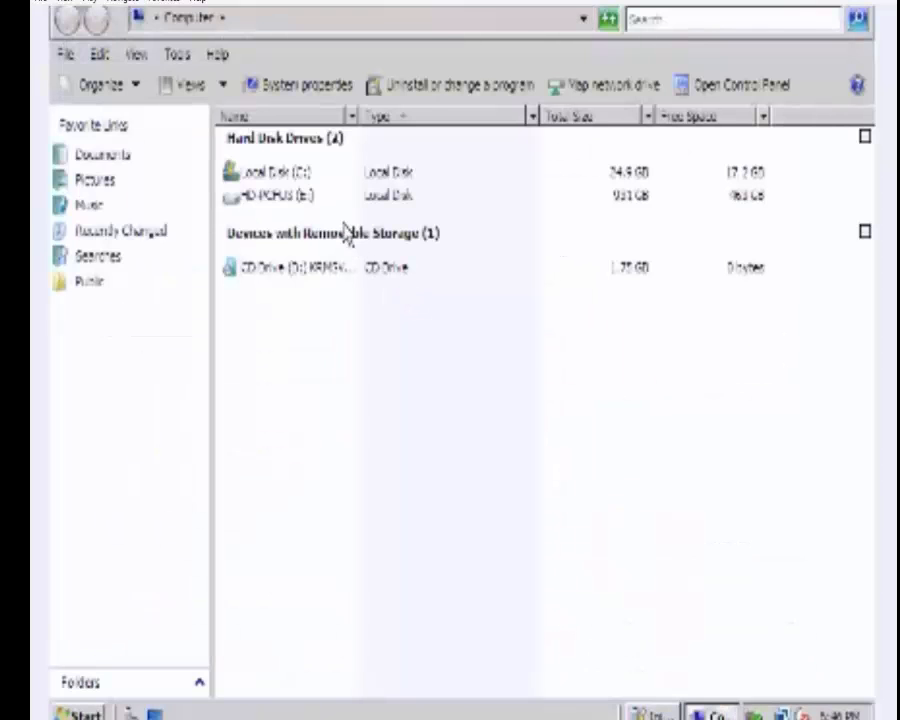
double_click(296, 196)
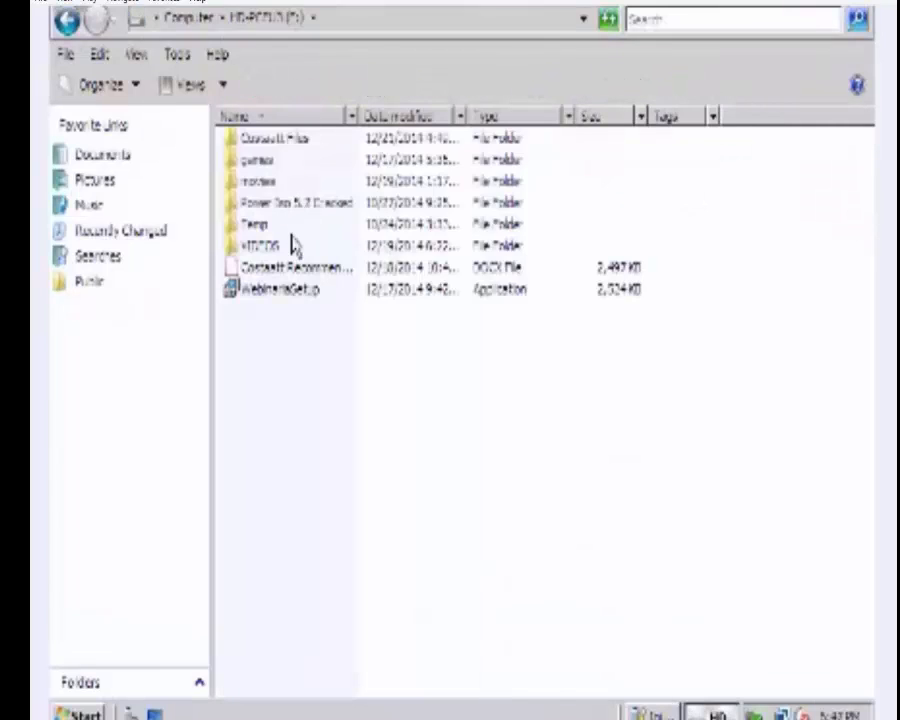
left_click(285, 141)
double_click(284, 142)
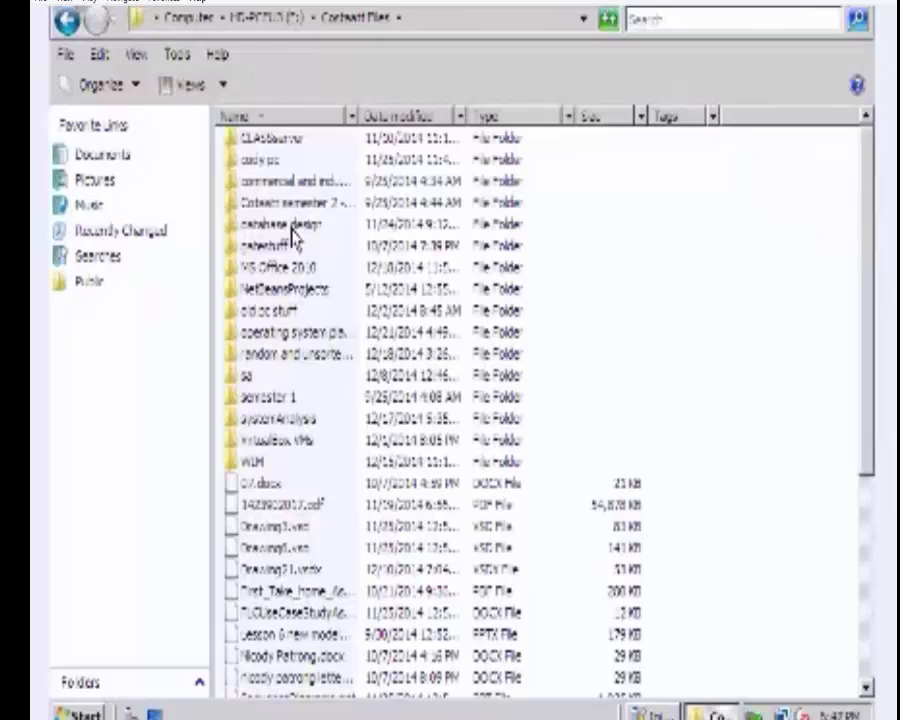
double_click(297, 338)
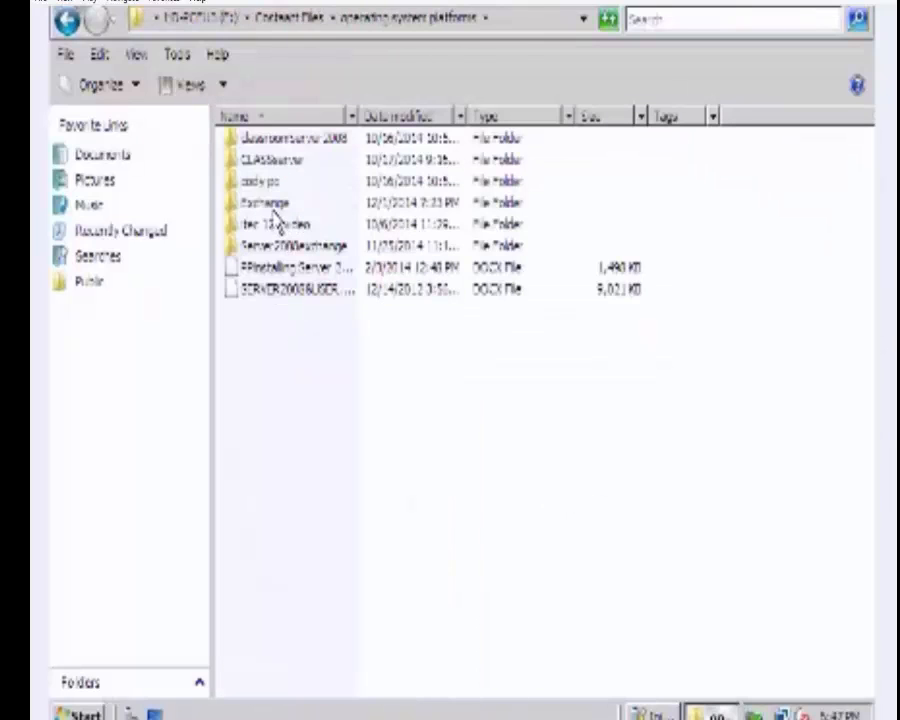
double_click(274, 210)
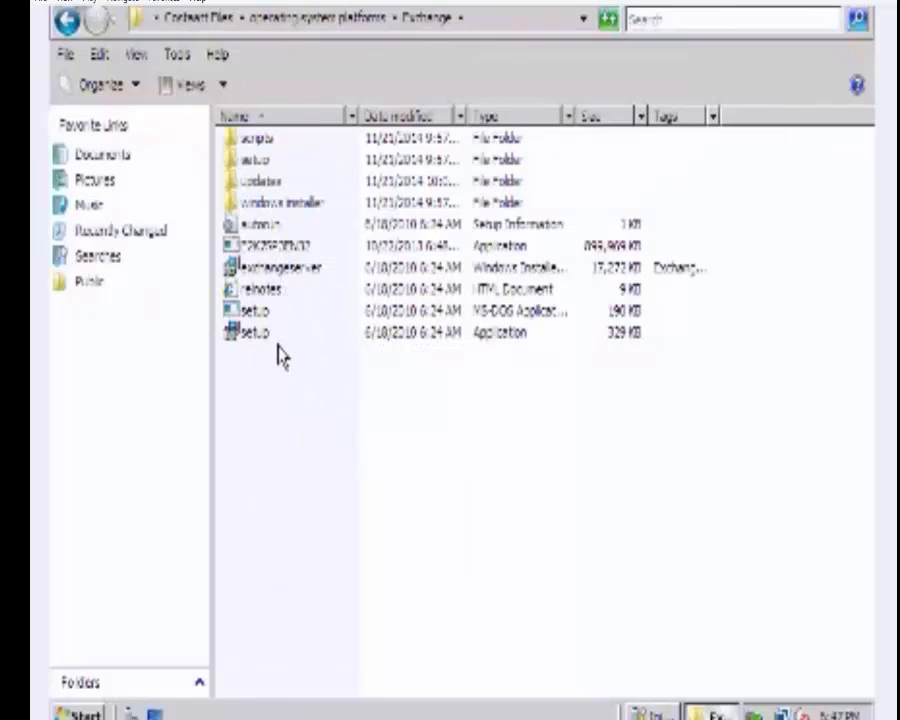
Rerun setup.exe and choose Step 5: Install Microsoft Exchange Server 2007 SP3.
double_click(281, 342)
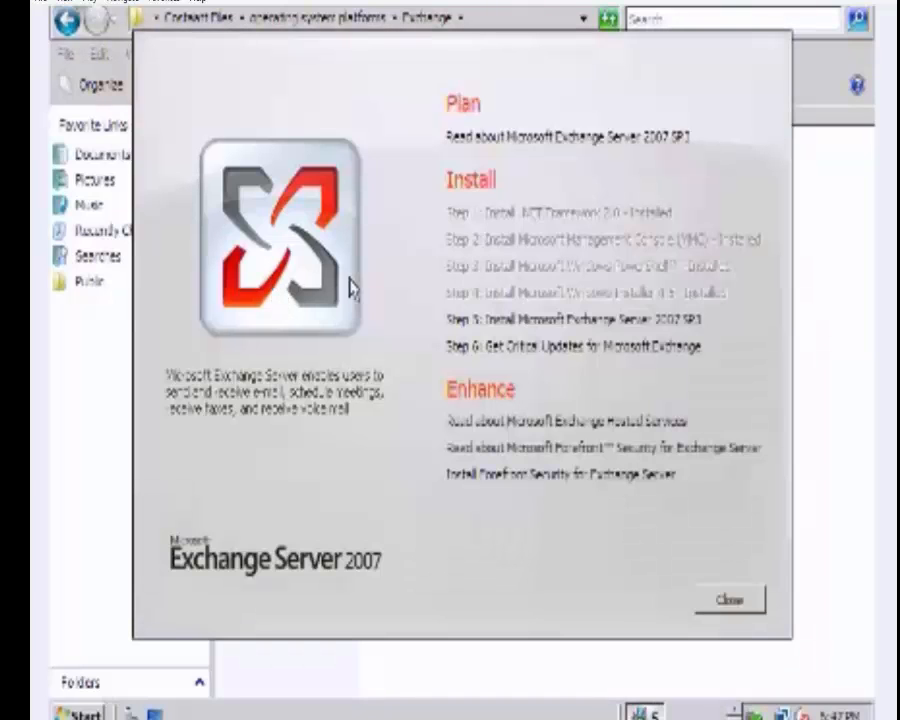
left_click(590, 320)
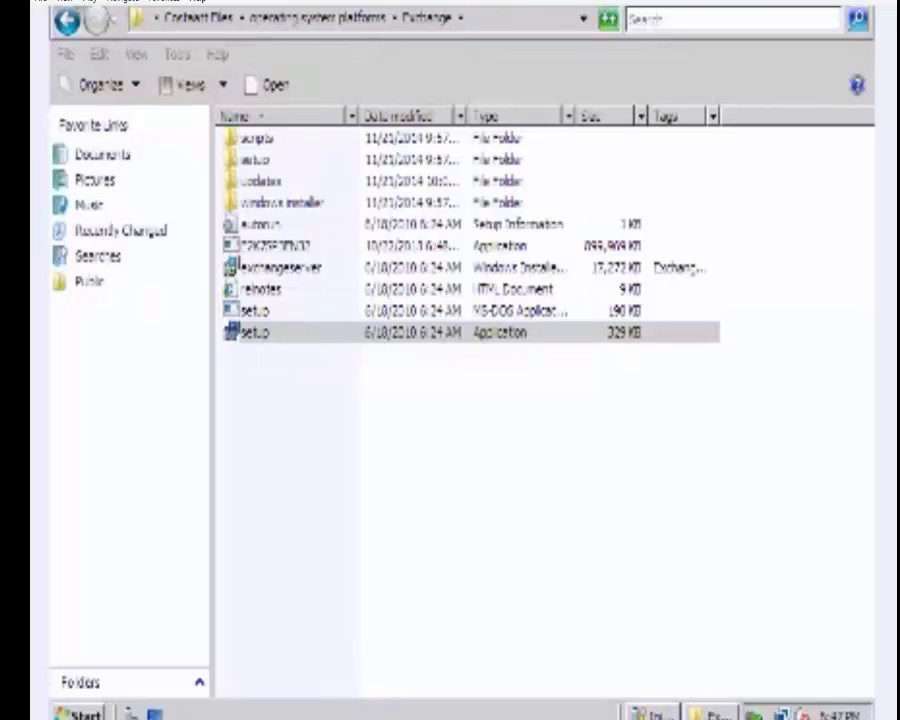
Tick Internet Protocol Version 6 in Local Area Connection properties, confirm, and close the status window.
right_click(780, 714)
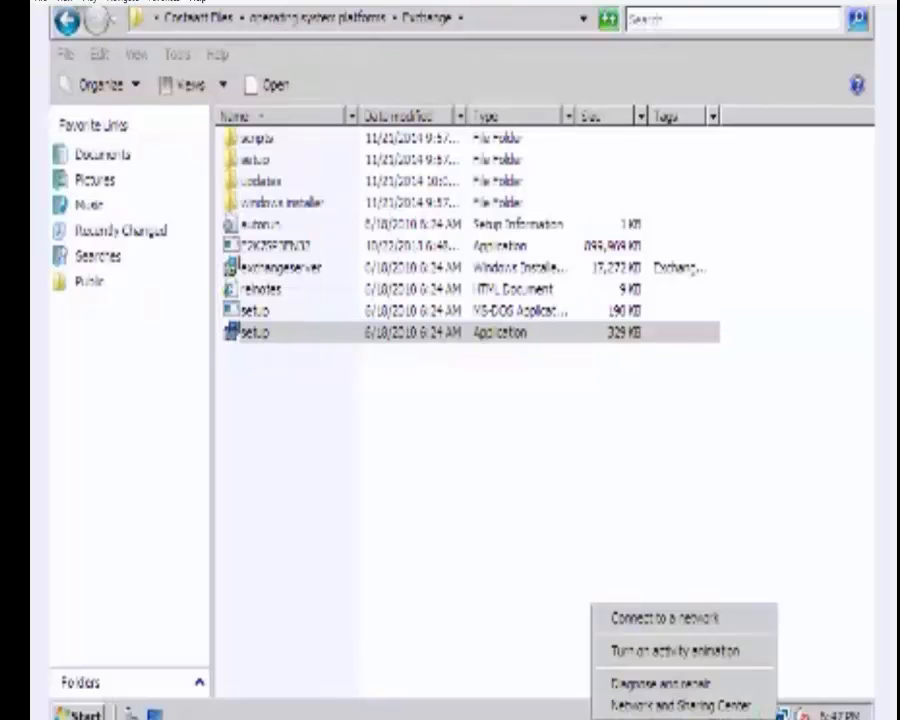
left_click(757, 708)
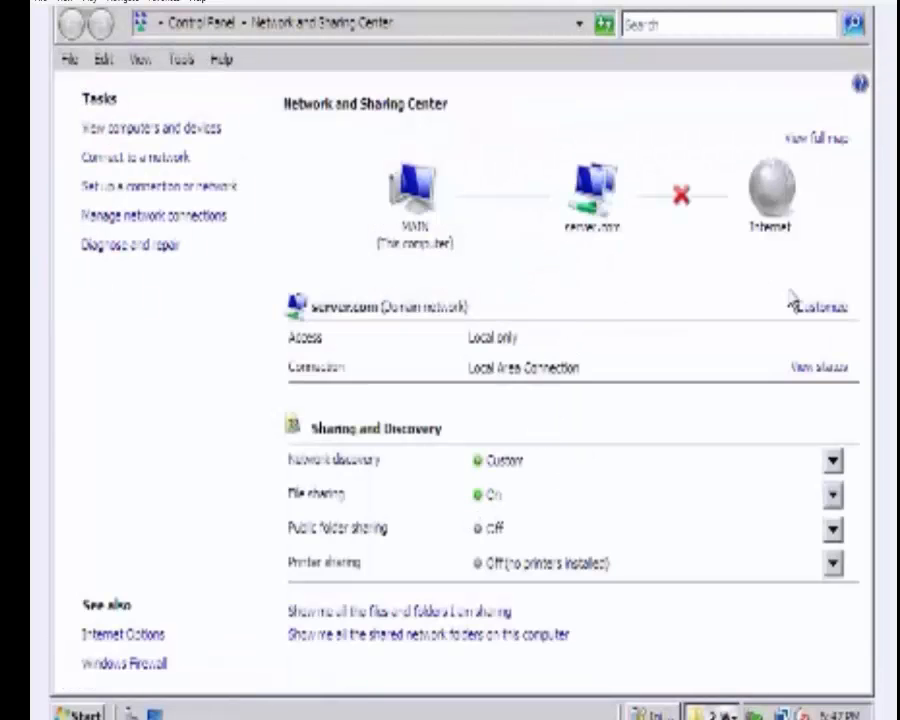
left_click(818, 368)
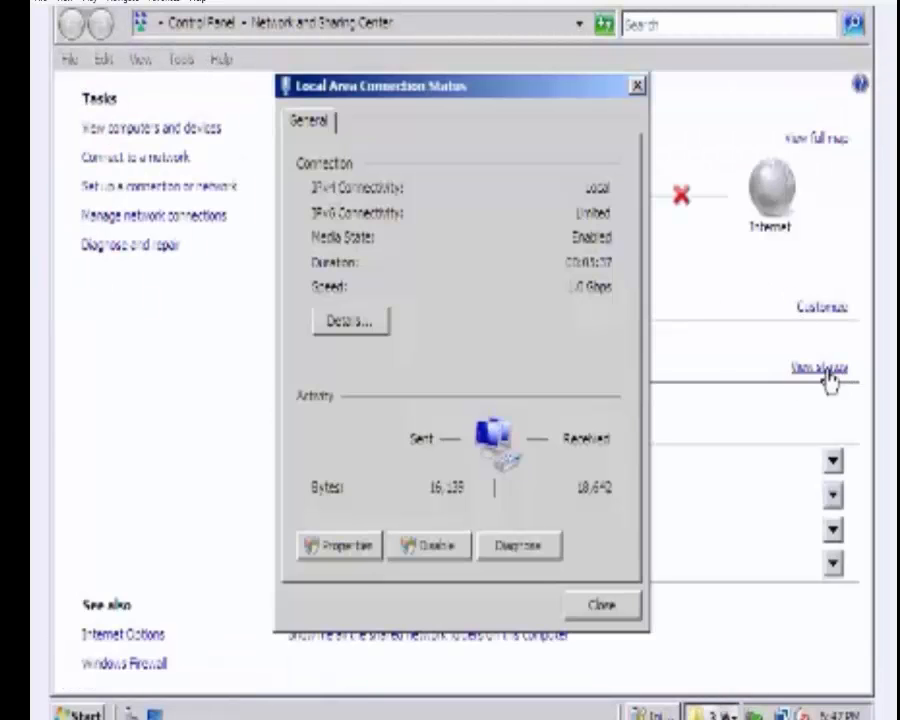
left_click(359, 545)
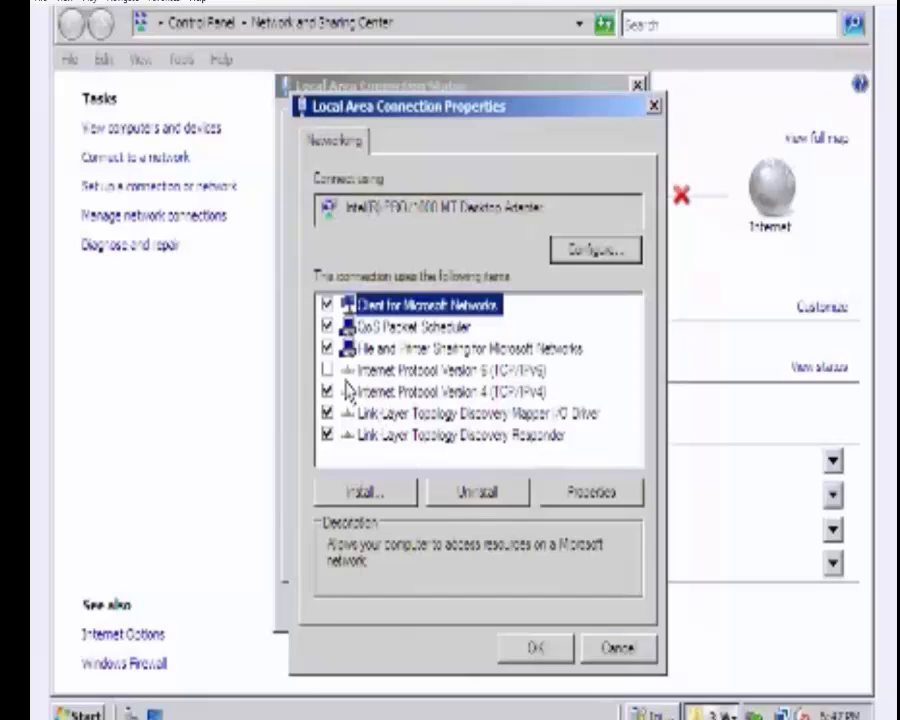
left_click(326, 370)
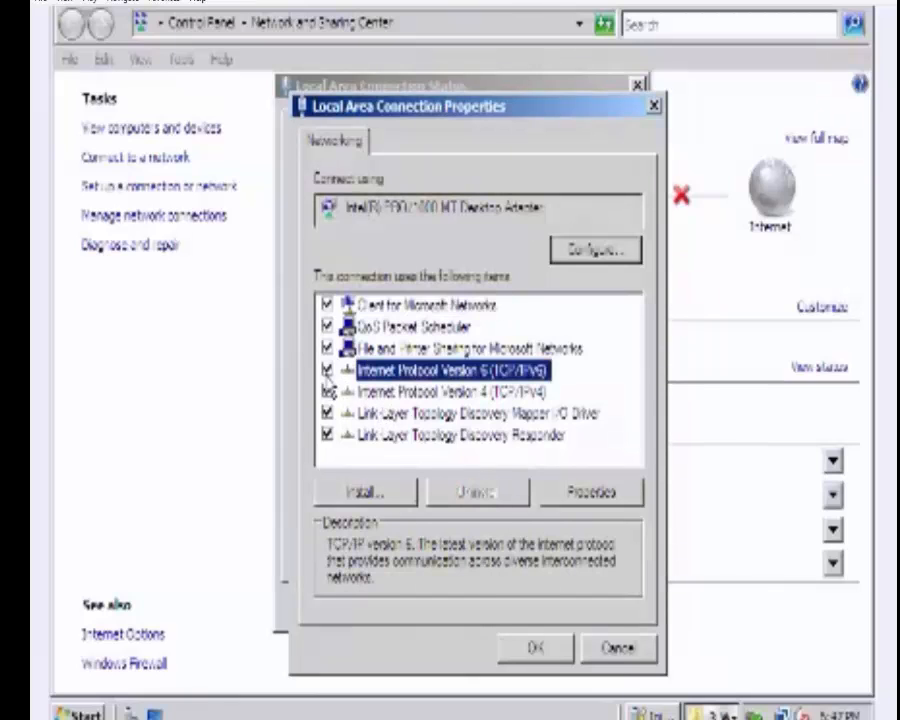
left_click(528, 645)
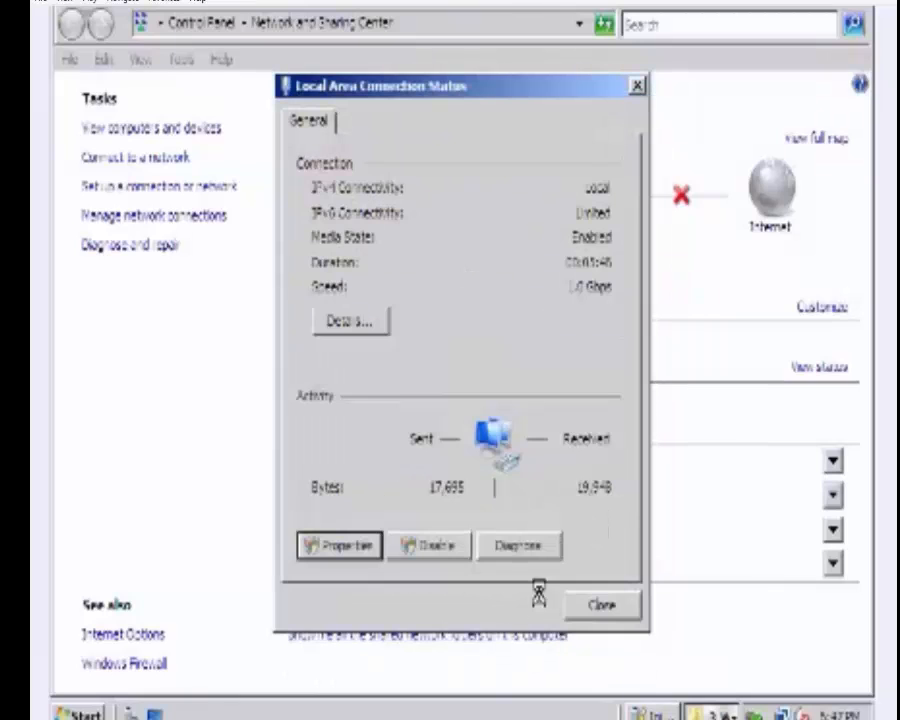
left_click(591, 612)
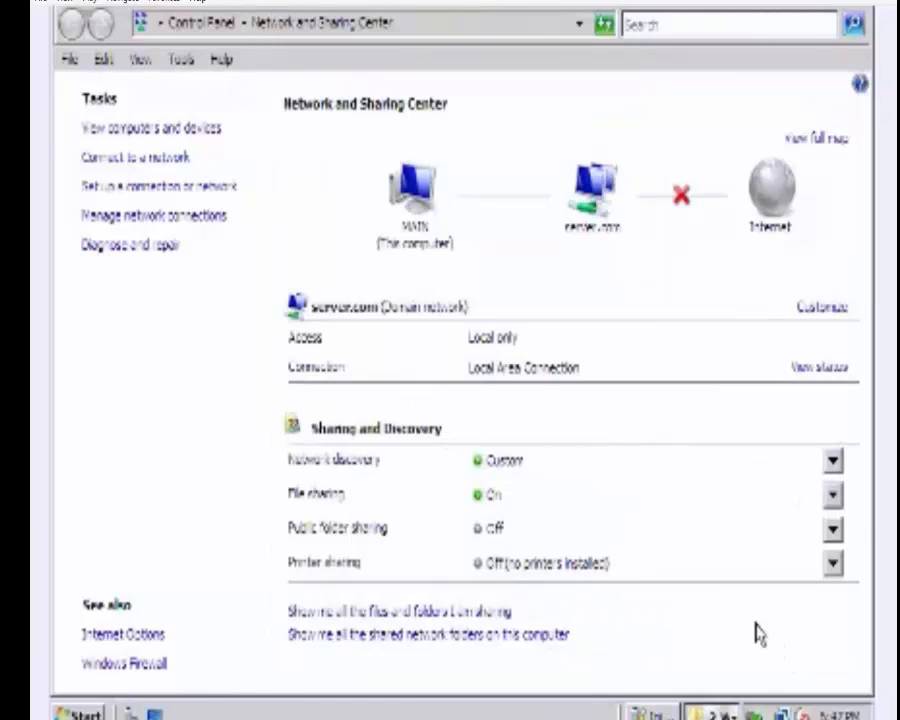
mouse_move(783, 715)
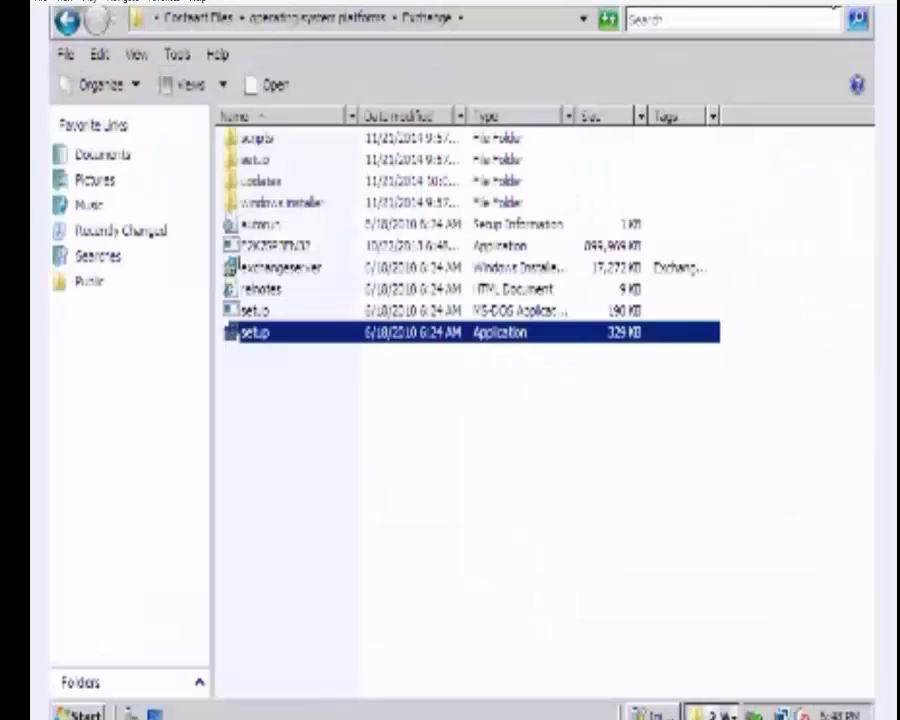
Run setup.exe from the Exchange folder once more.
double_click(444, 335)
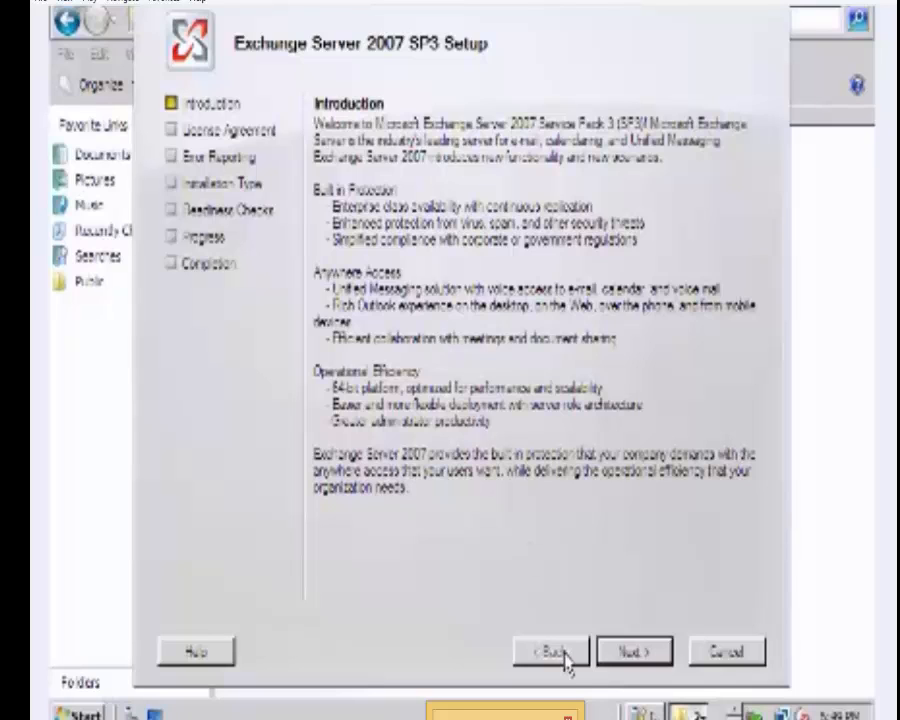
Move past the introduction and accept the Exchange license agreement.
left_click(633, 651)
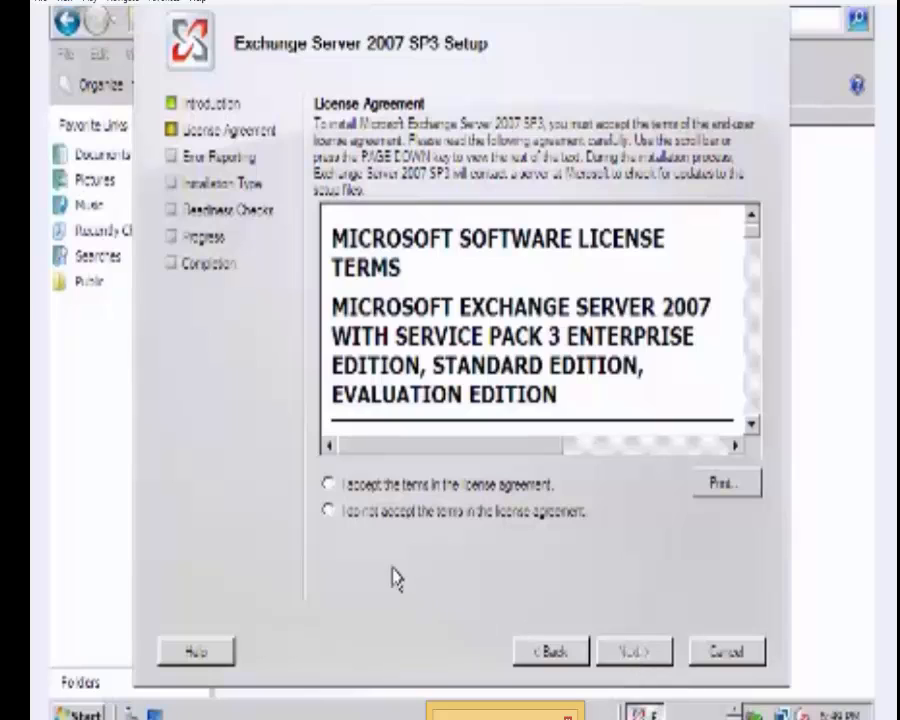
left_click(327, 485)
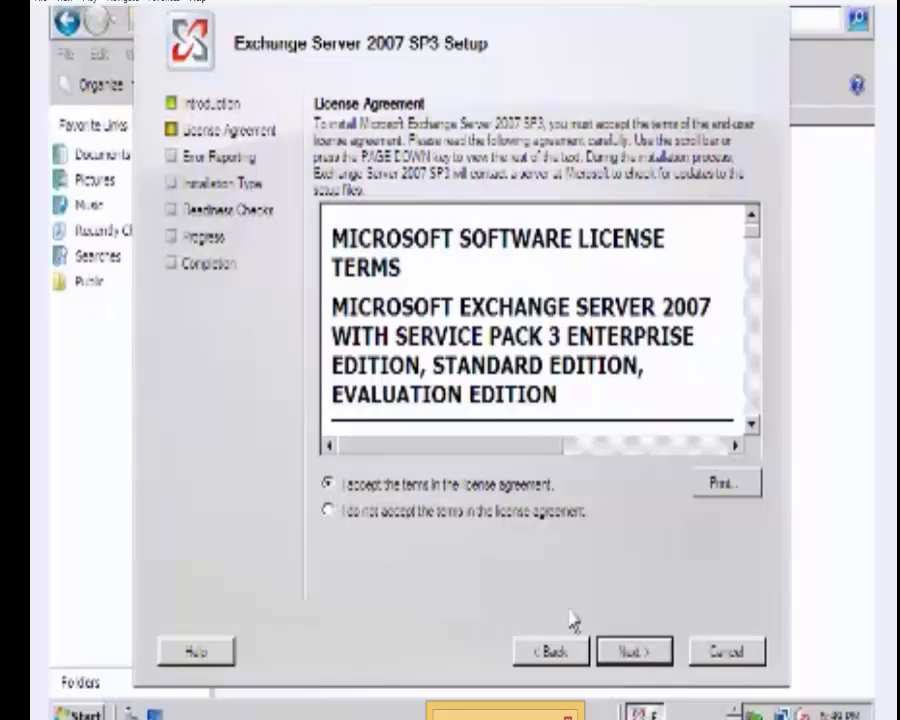
left_click(615, 662)
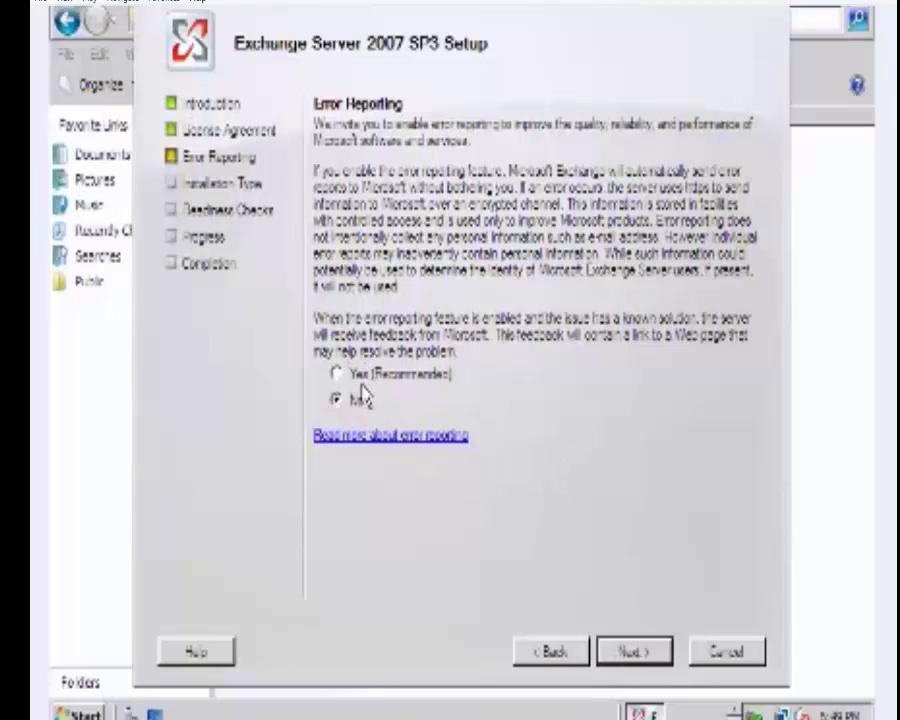
Enable error reporting, keep Typical installation and default organization, and answer No for Outlook 2003 clients.
left_click(633, 651)
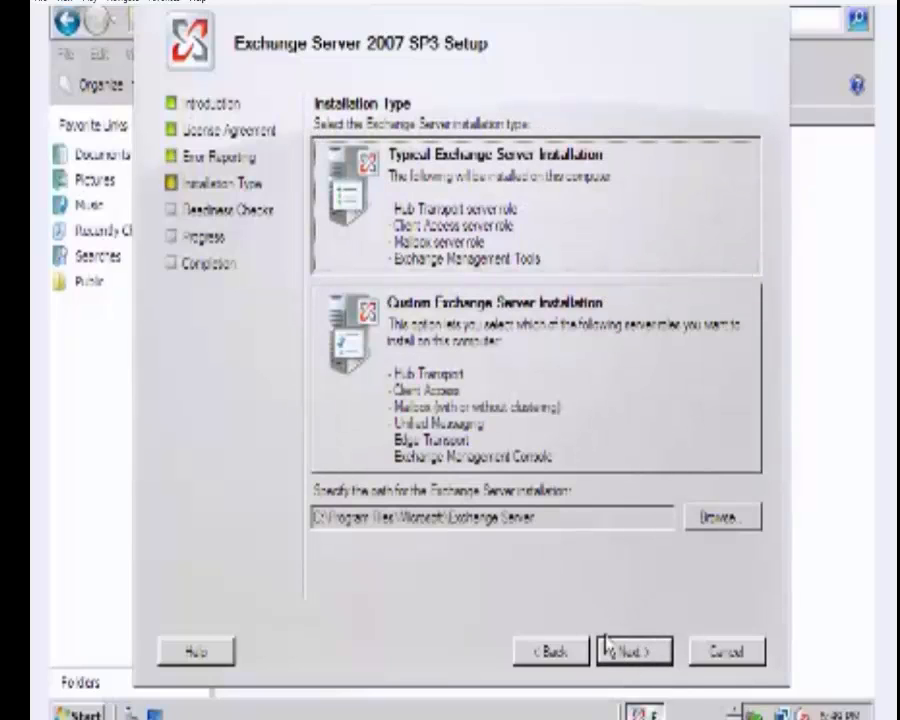
left_click(558, 664)
left_click(398, 376)
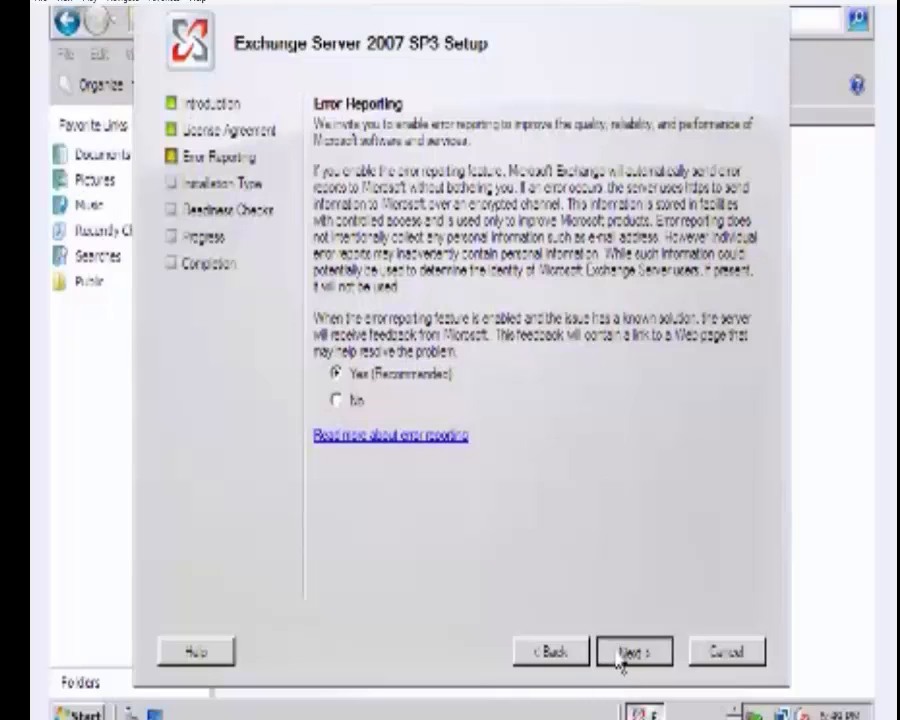
left_click(616, 652)
left_click(616, 656)
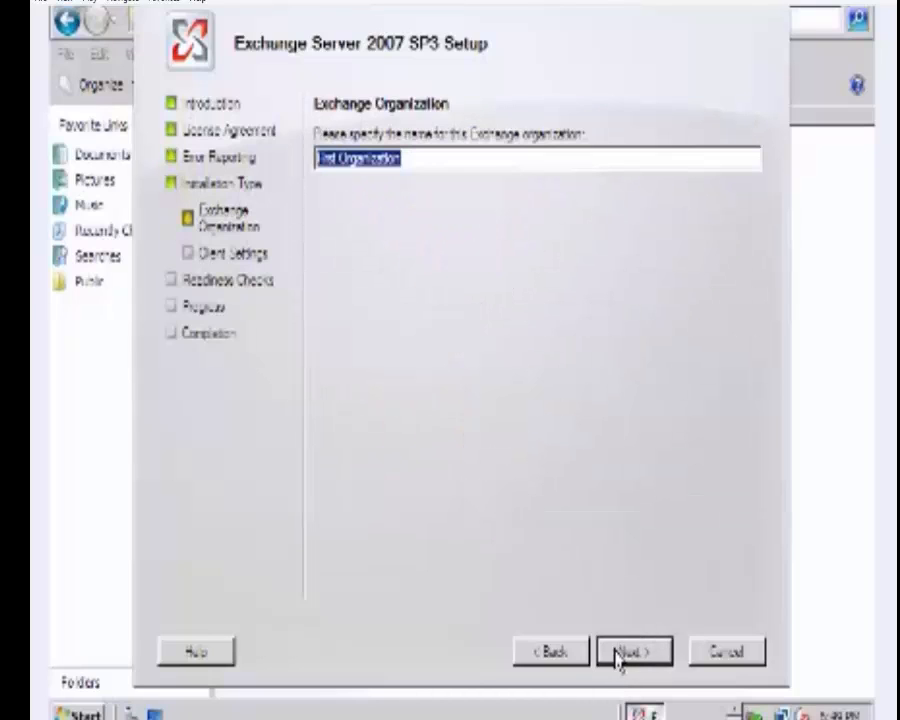
left_click(616, 654)
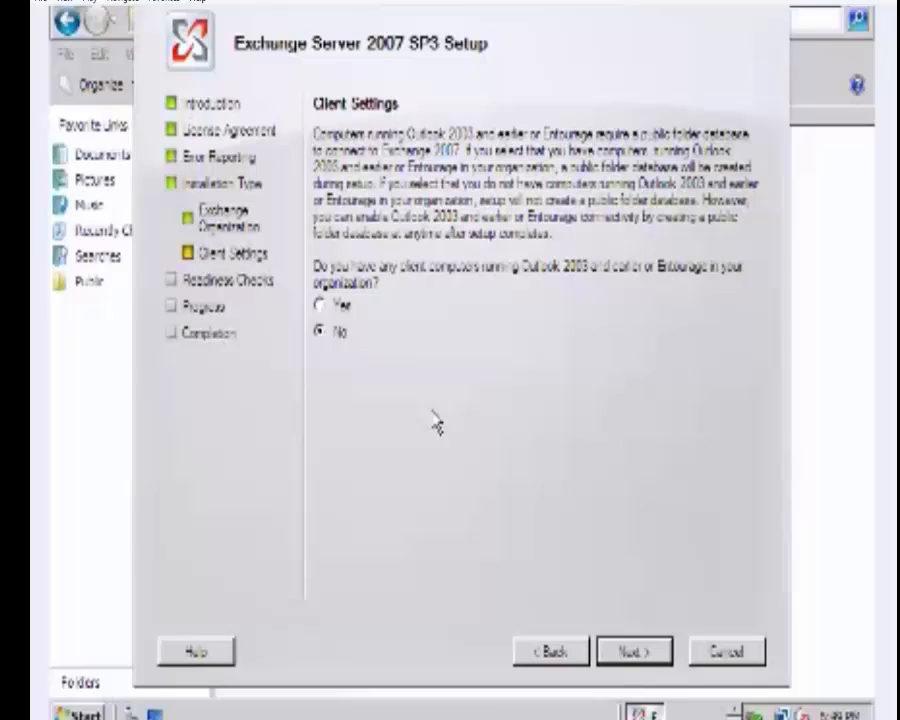
left_click(651, 658)
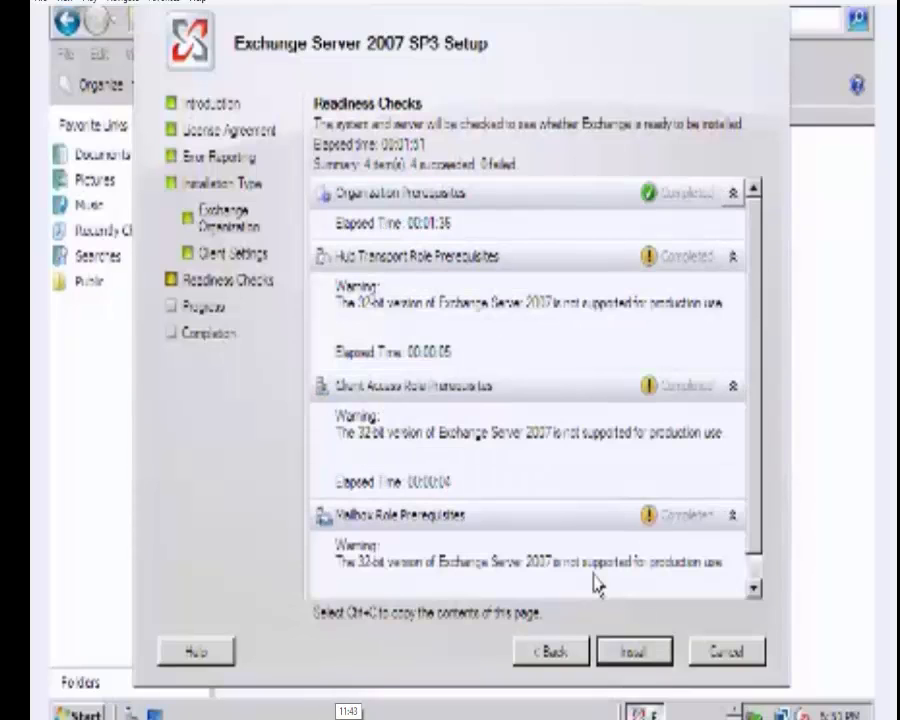
Install the Hub Transport, Client Access and Mailbox roles once readiness checks pass.
left_click(655, 653)
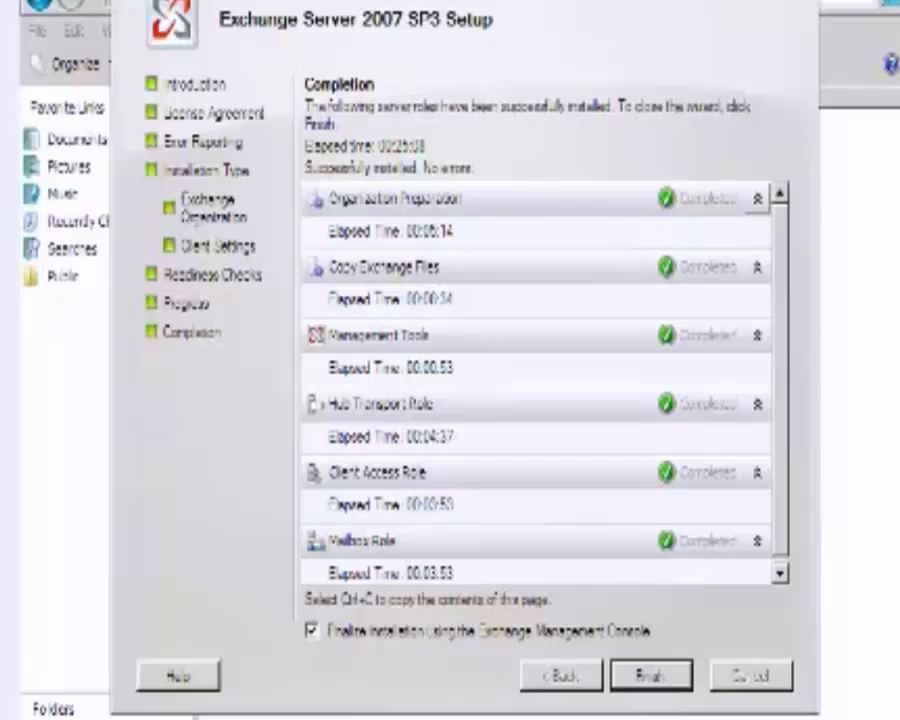
Finish the completed setup and find Exchange Management Console in the Start menu.
left_click(665, 686)
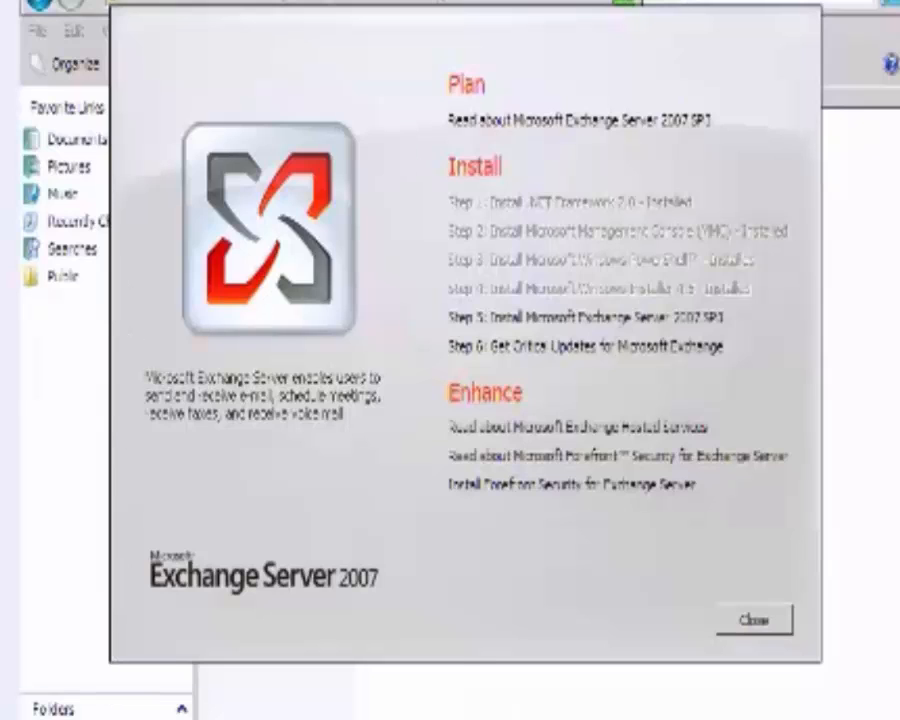
left_click(55, 718)
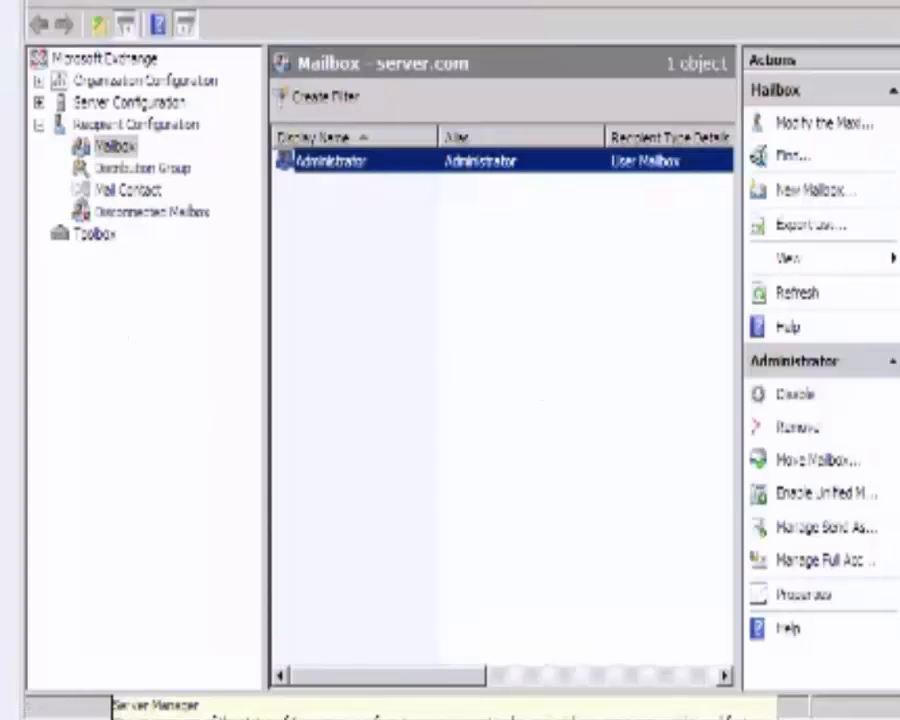
Start a New Mailbox from the Mailbox node and continue with User Mailbox.
right_click(331, 163)
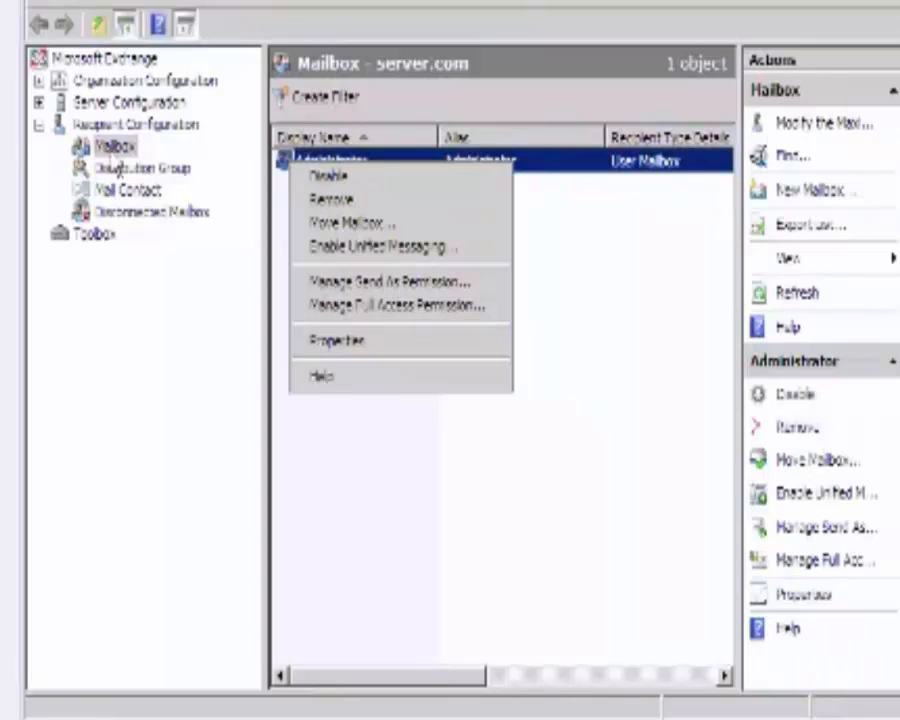
right_click(99, 147)
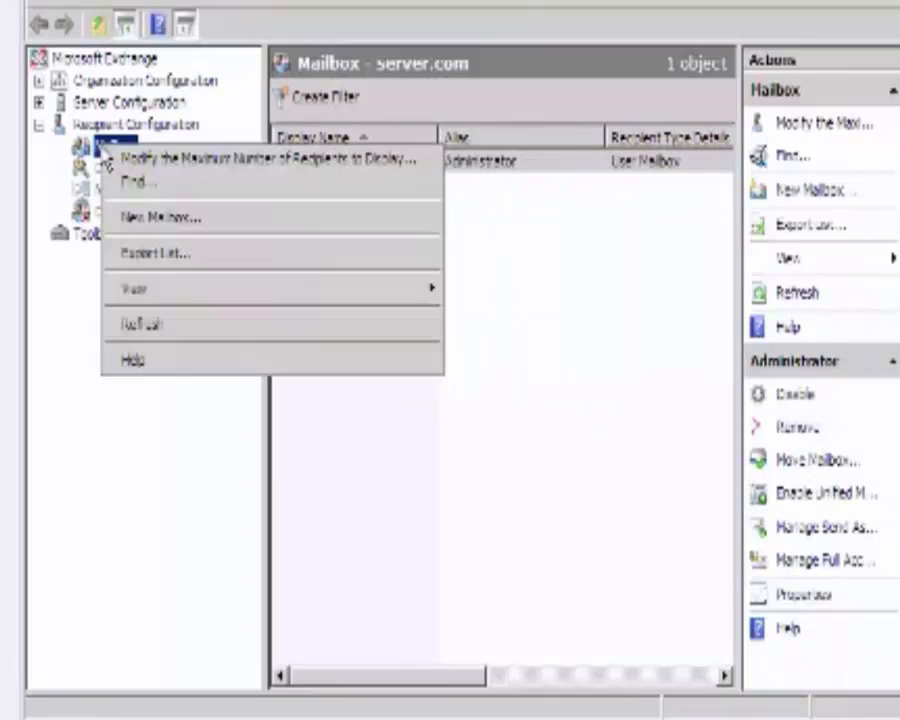
left_click(267, 235)
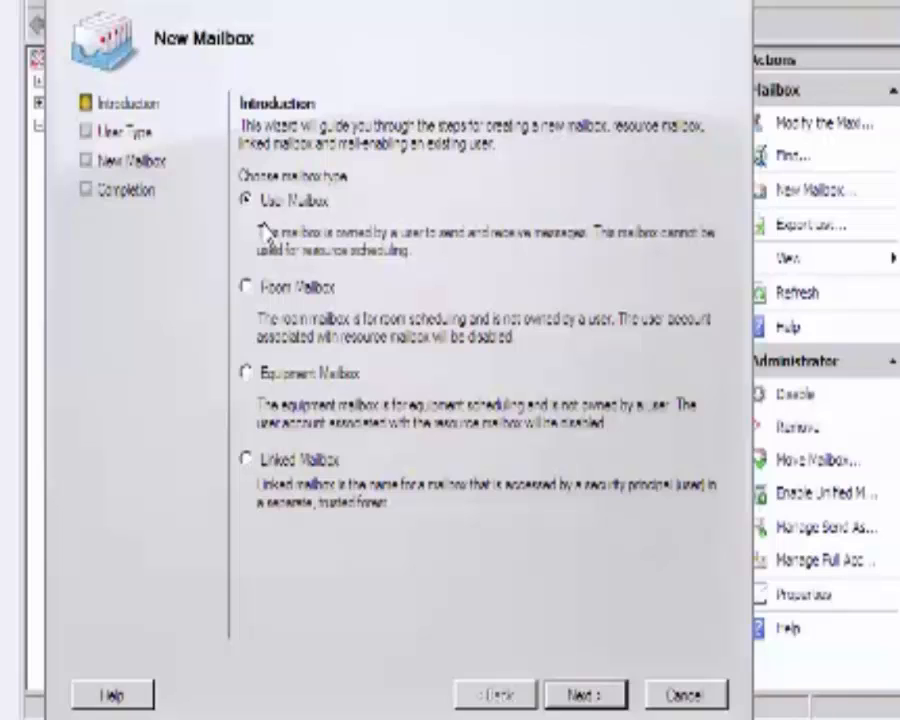
left_click(620, 703)
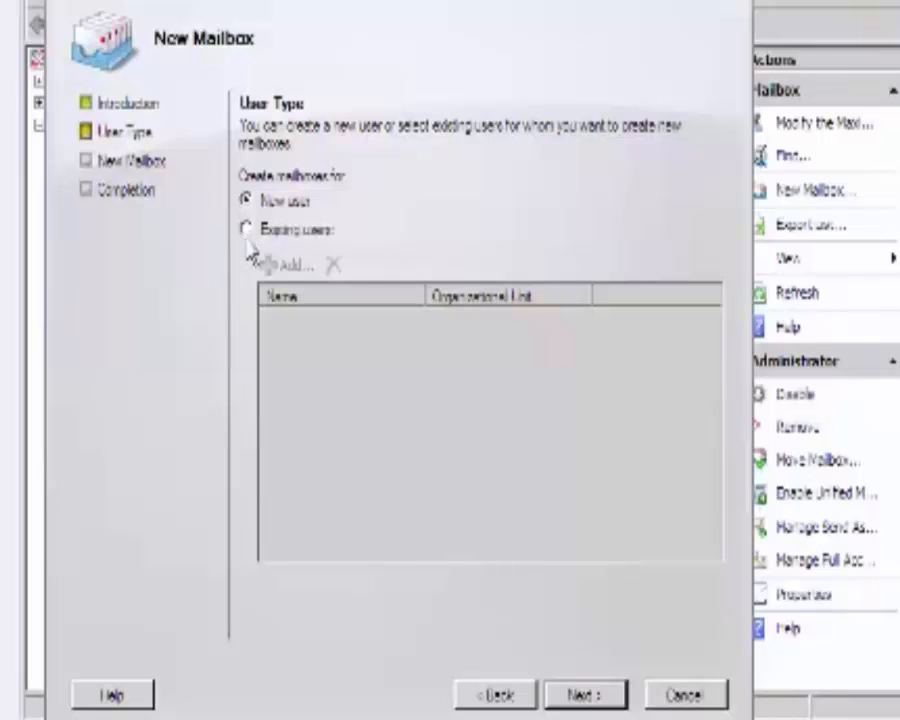
Choose New user, enter user1 as first and logon name, and enter and confirm the account password.
left_click(576, 694)
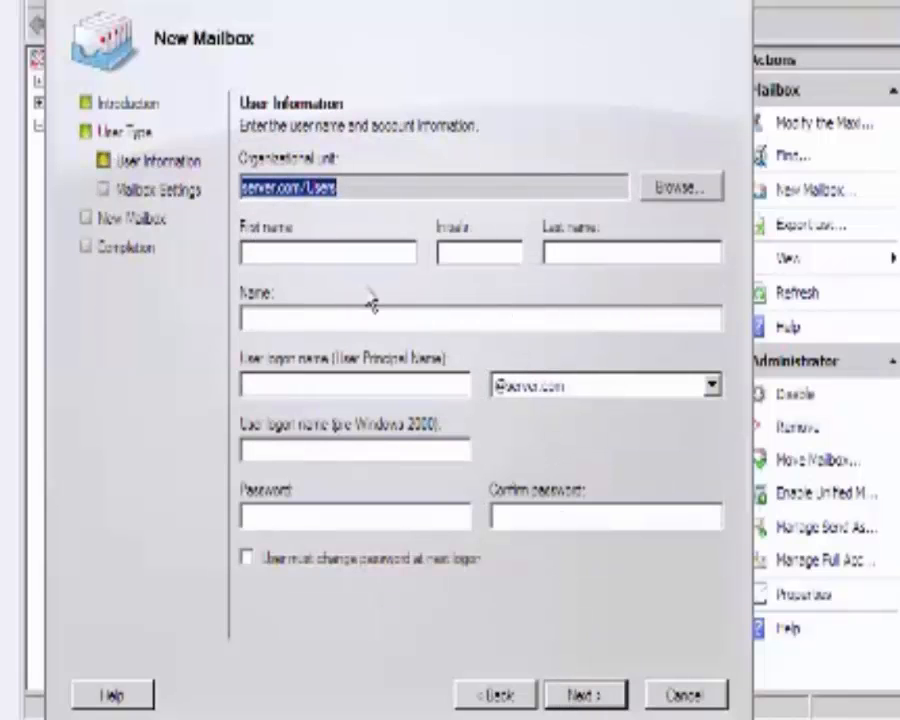
left_click(328, 255)
type("u")
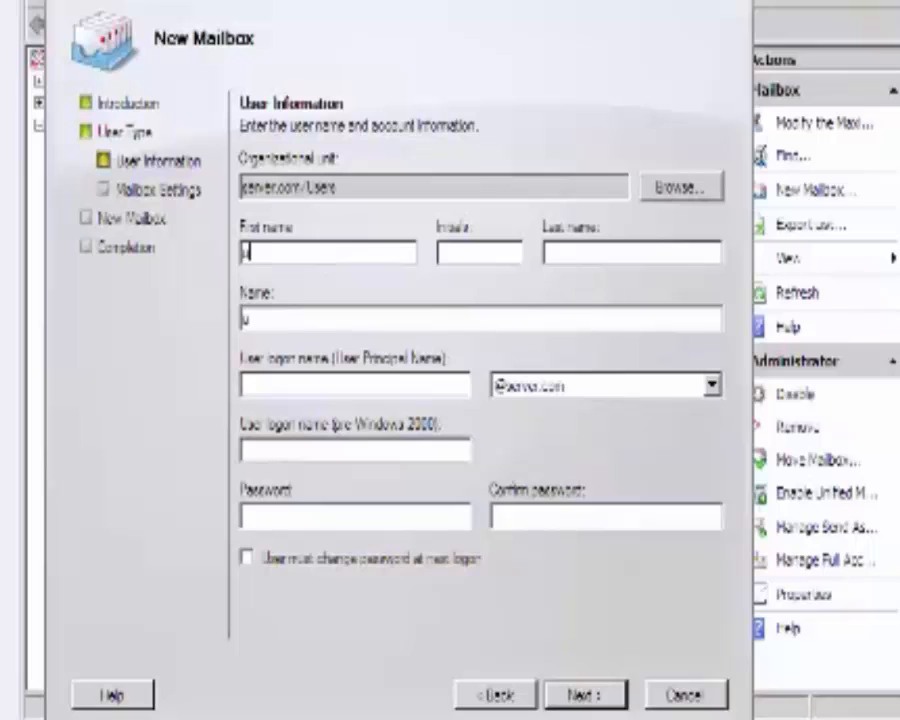
type("ser1")
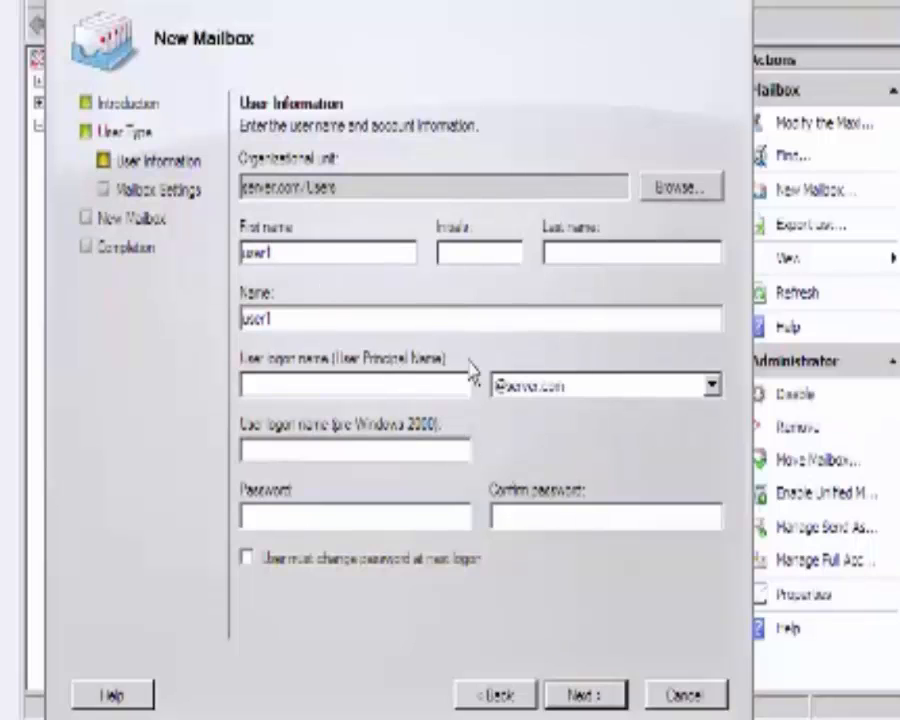
left_click(436, 385)
type("user1")
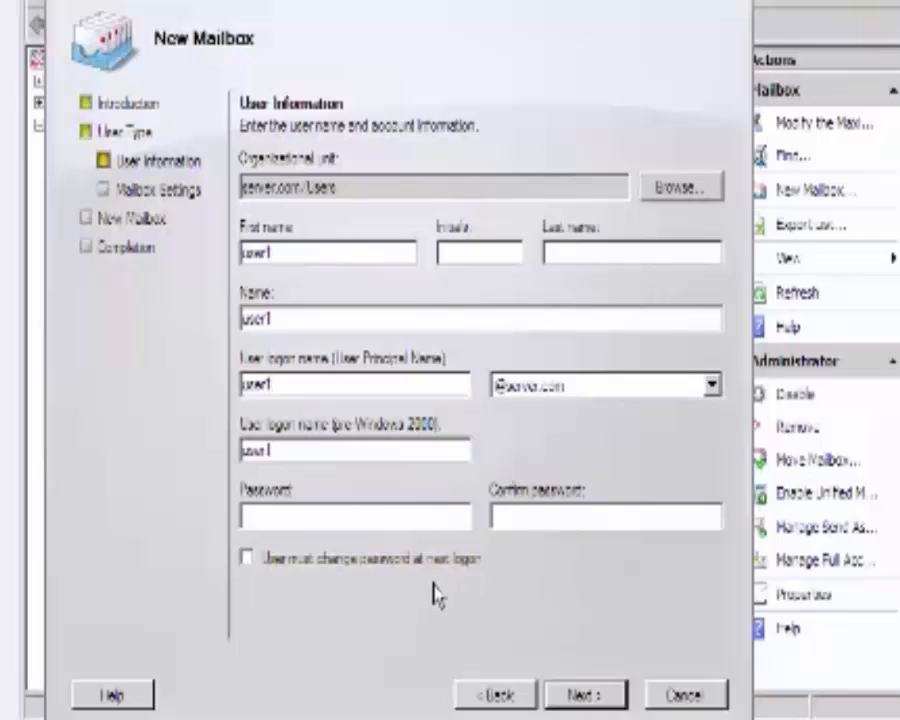
left_click(431, 516)
type("P@ssw0")
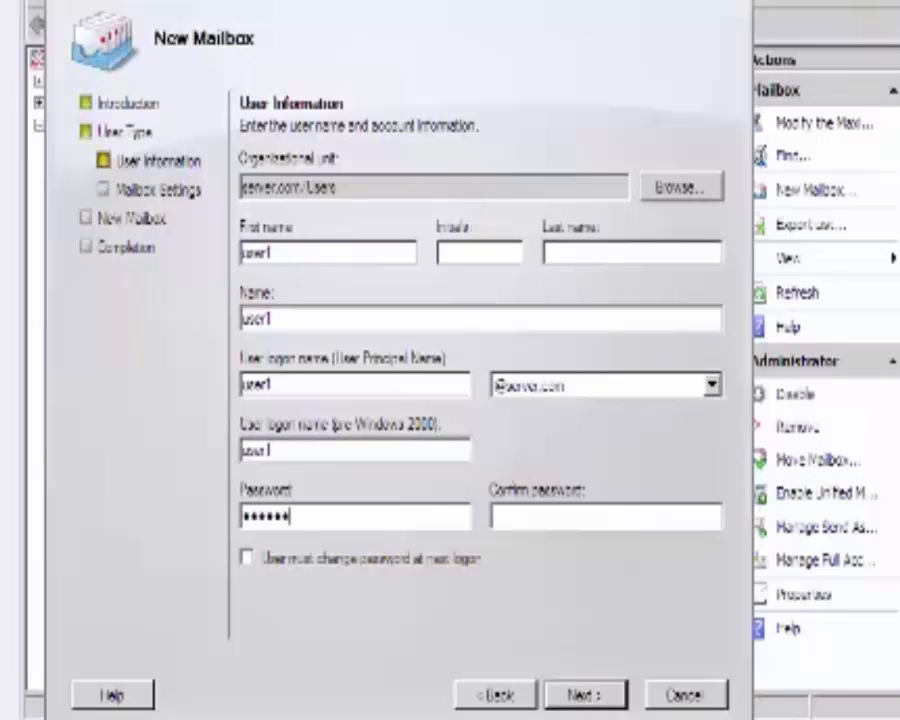
type("rd")
left_click(641, 516)
type("P@ssw0rd")
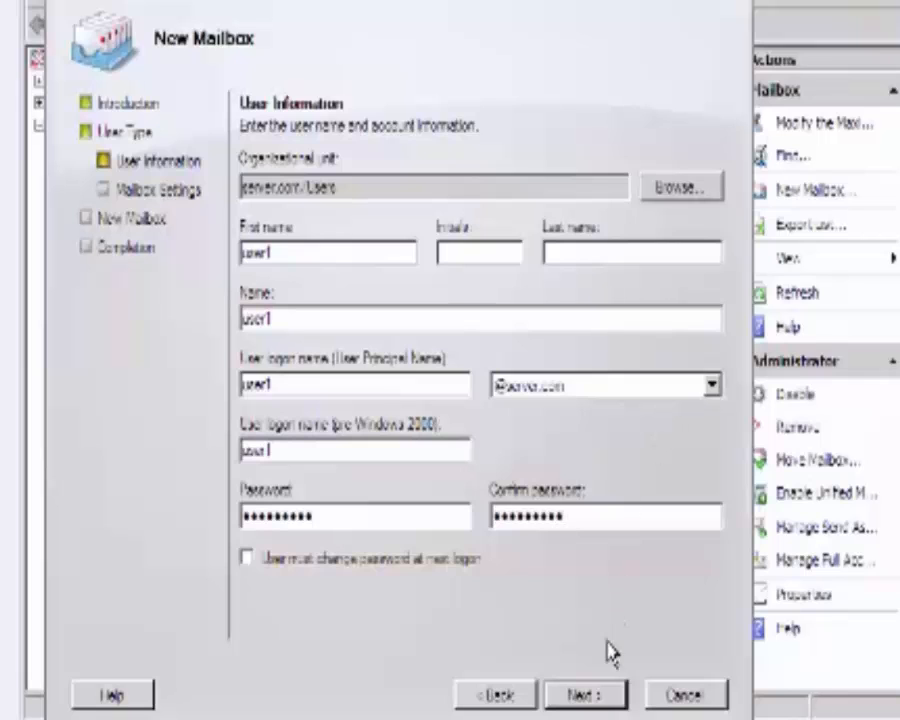
left_click(584, 694)
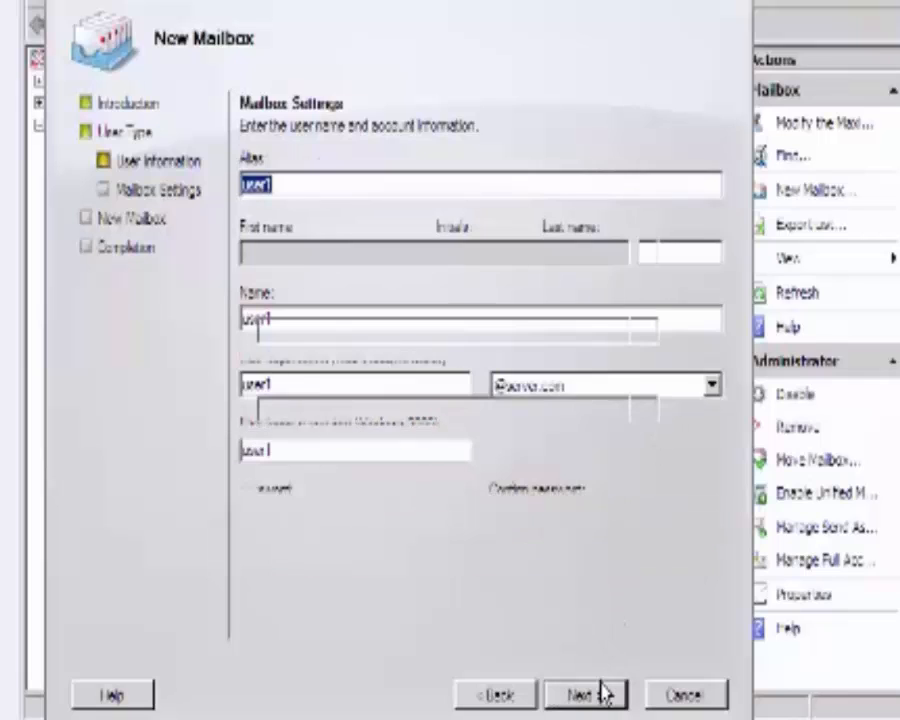
Select Mailbox Database as the new mailbox's database.
left_click(600, 697)
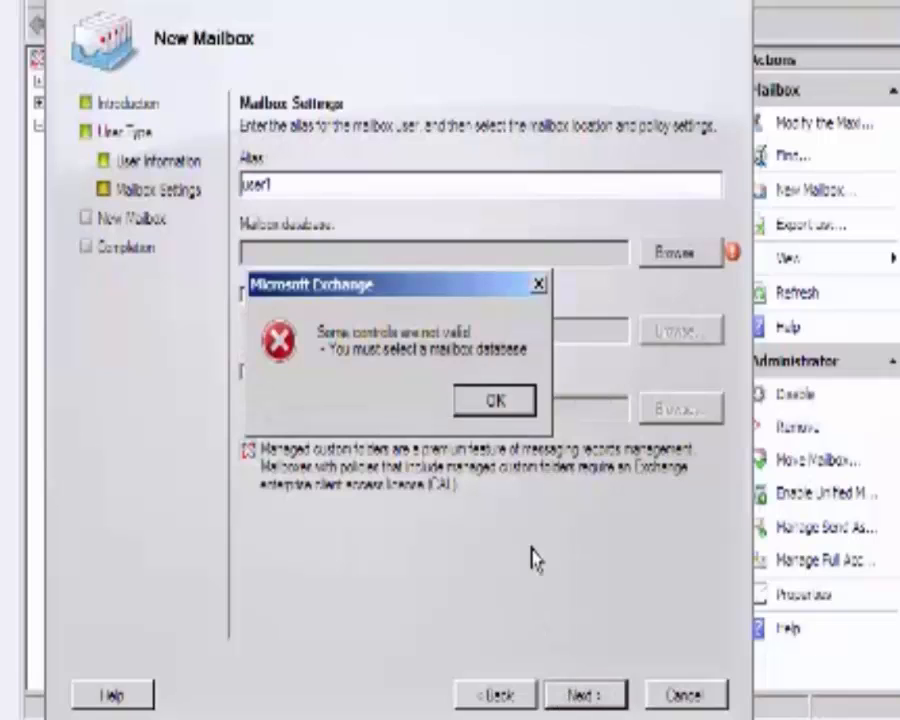
left_click(500, 396)
left_click(680, 255)
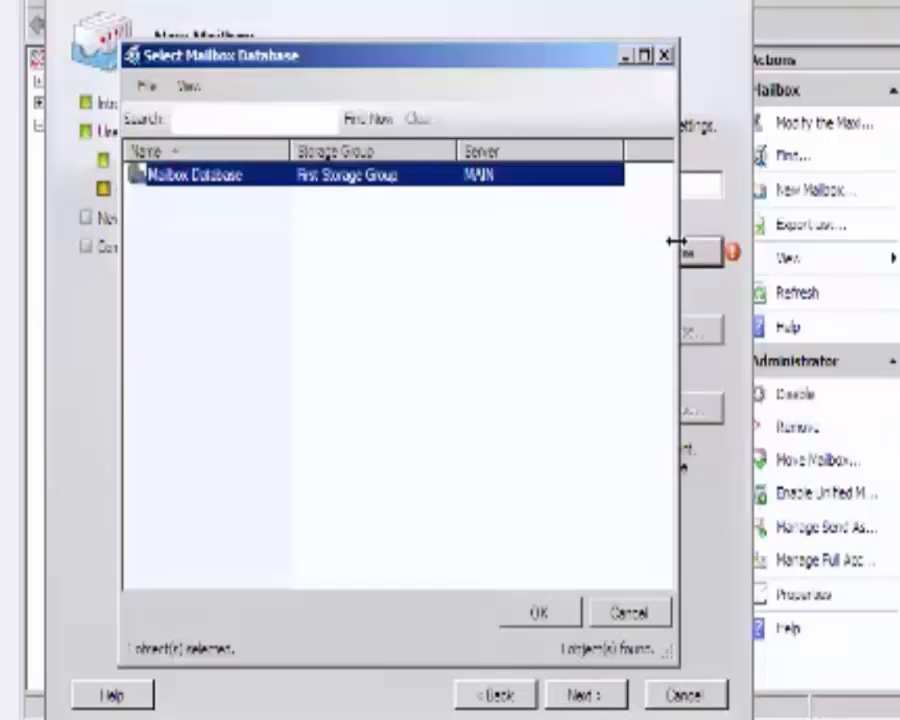
left_click(536, 610)
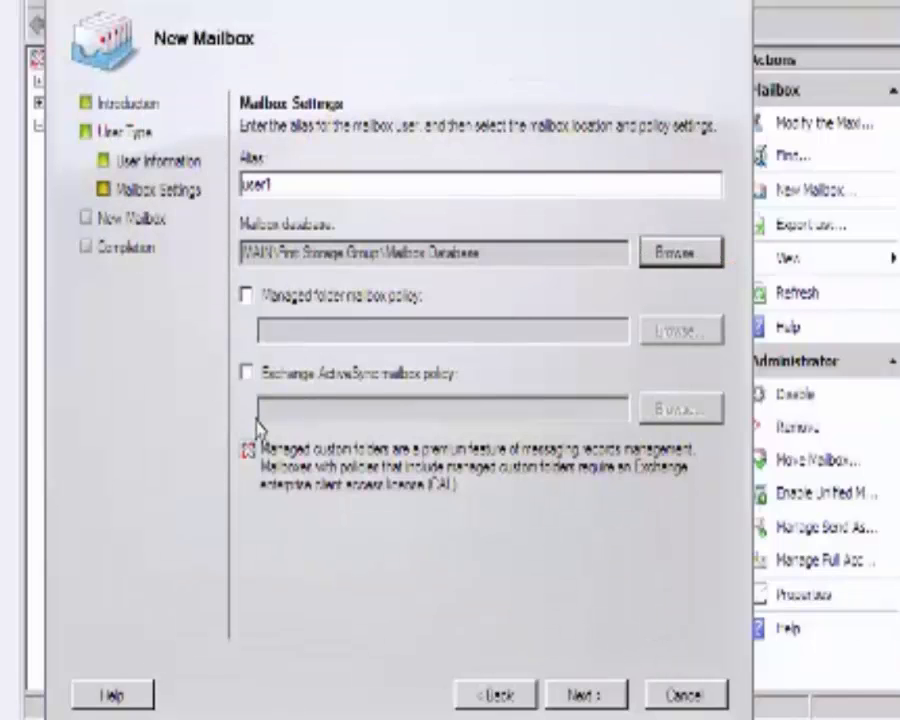
Apply the Default ActiveSync policy, then create user1's mailbox and close the wizard.
left_click(246, 375)
left_click(676, 409)
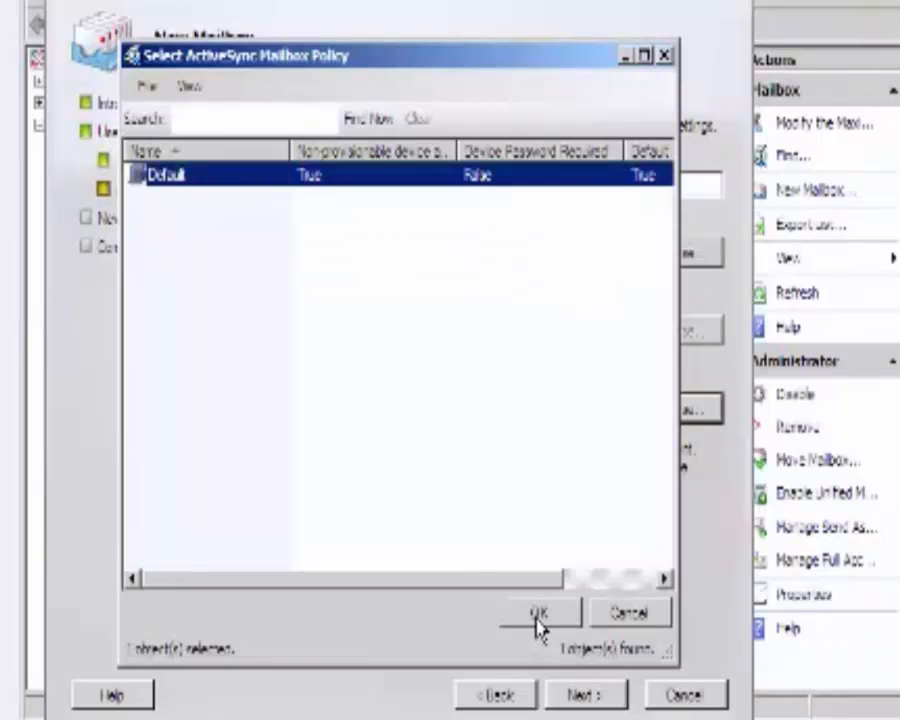
left_click(537, 622)
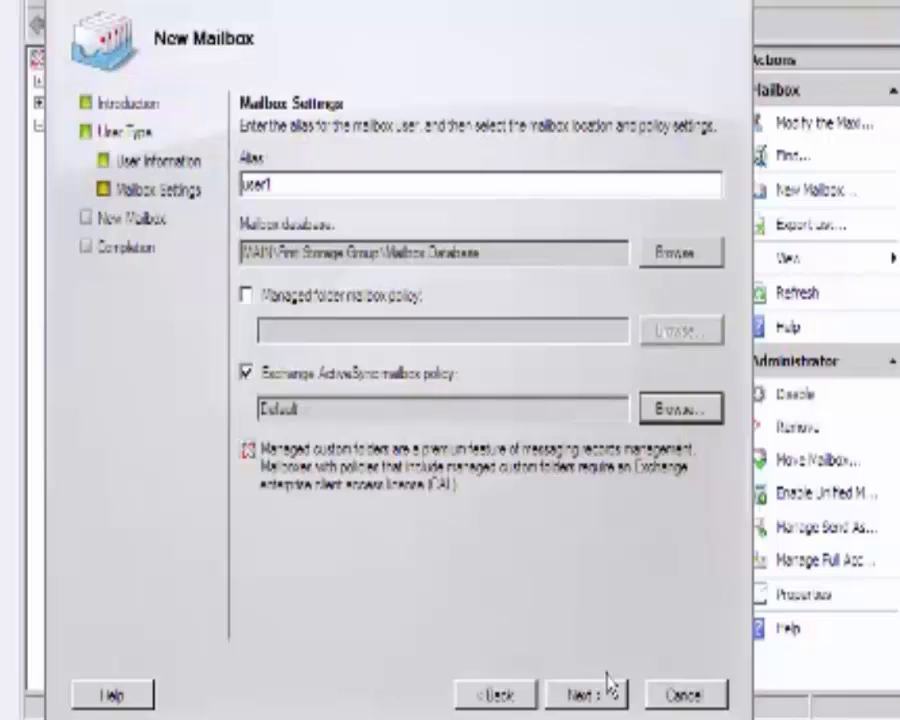
left_click(604, 702)
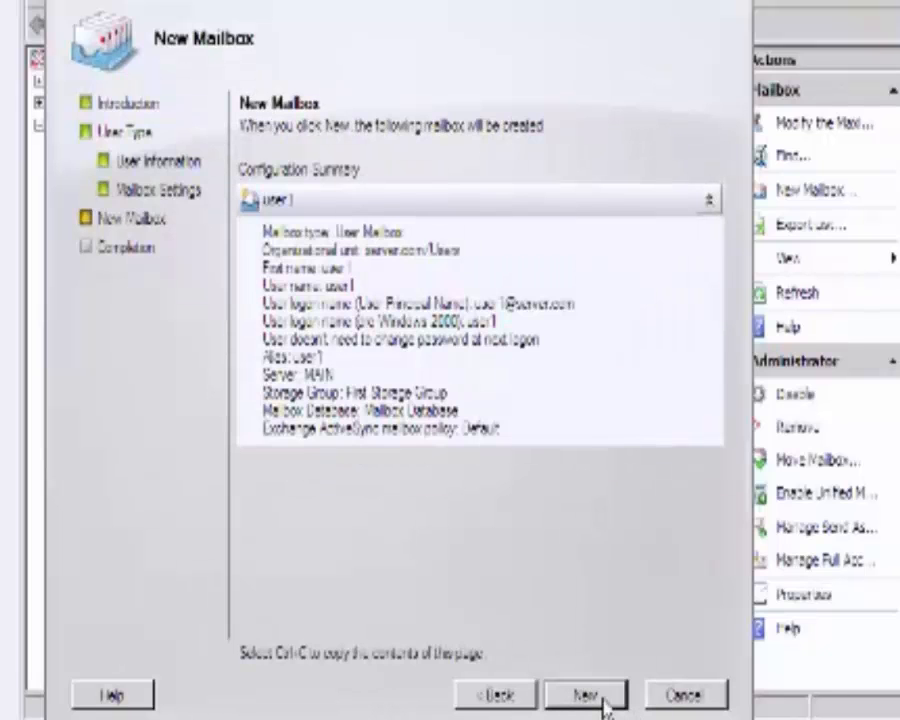
left_click(604, 702)
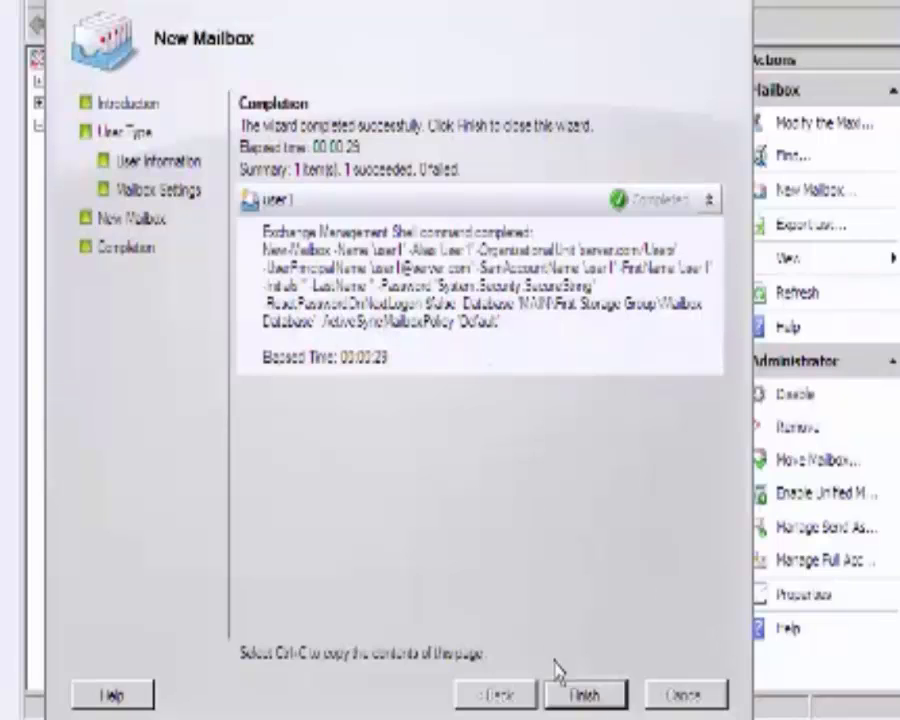
left_click(604, 696)
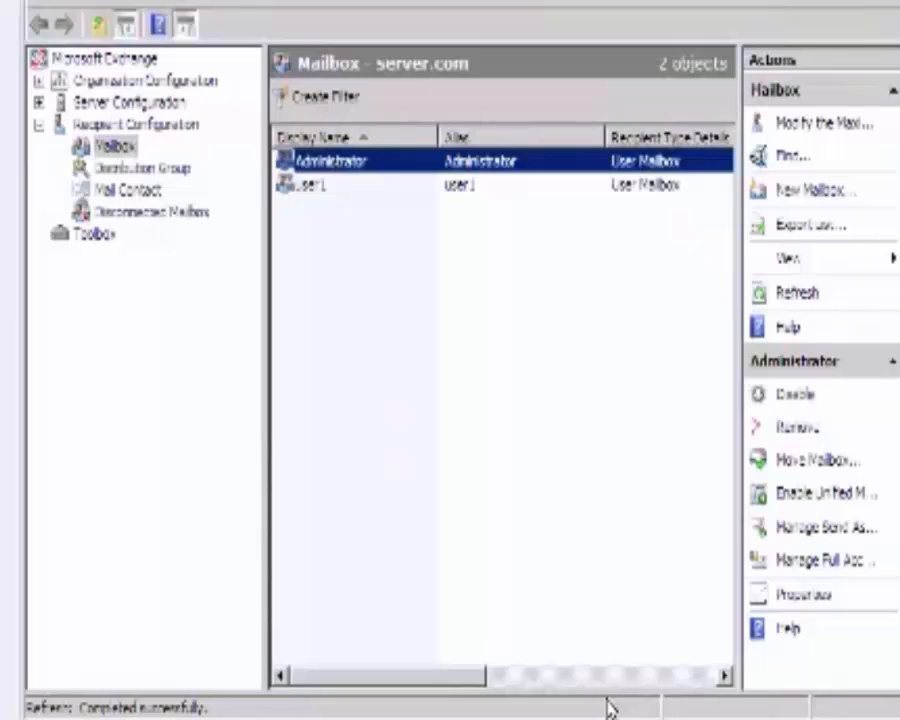